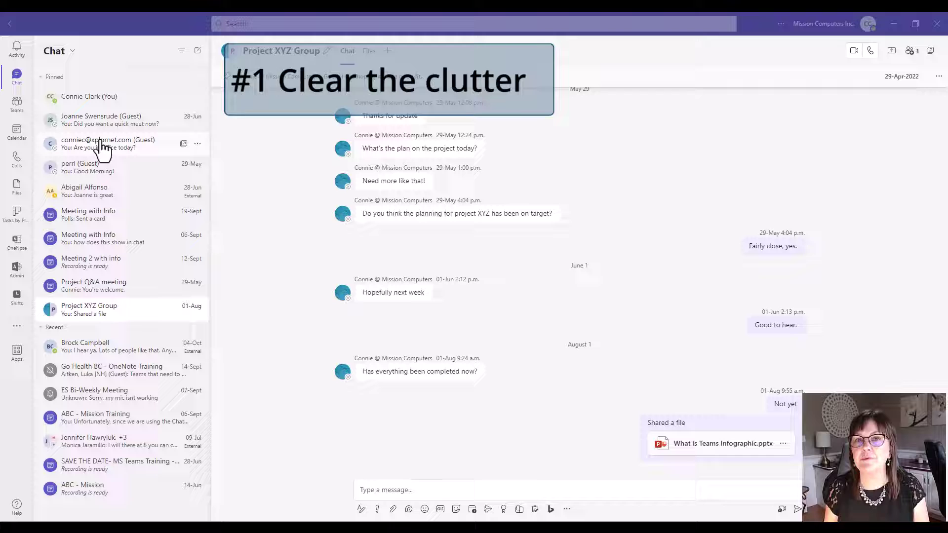
Step: Permanently delete the pinned guest chat whose last message is "Are you in office today?"
click(127, 146)
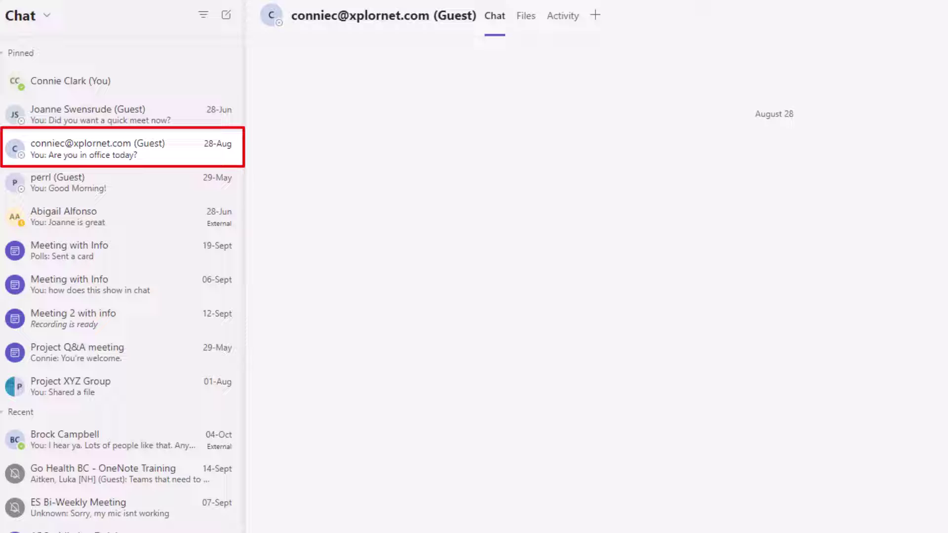
mouse_move(226, 158)
click(226, 149)
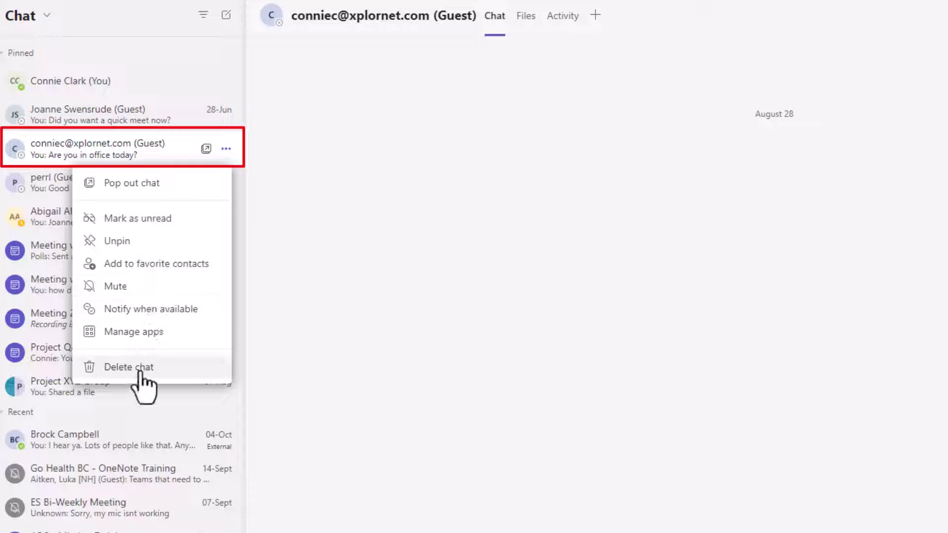
click(161, 371)
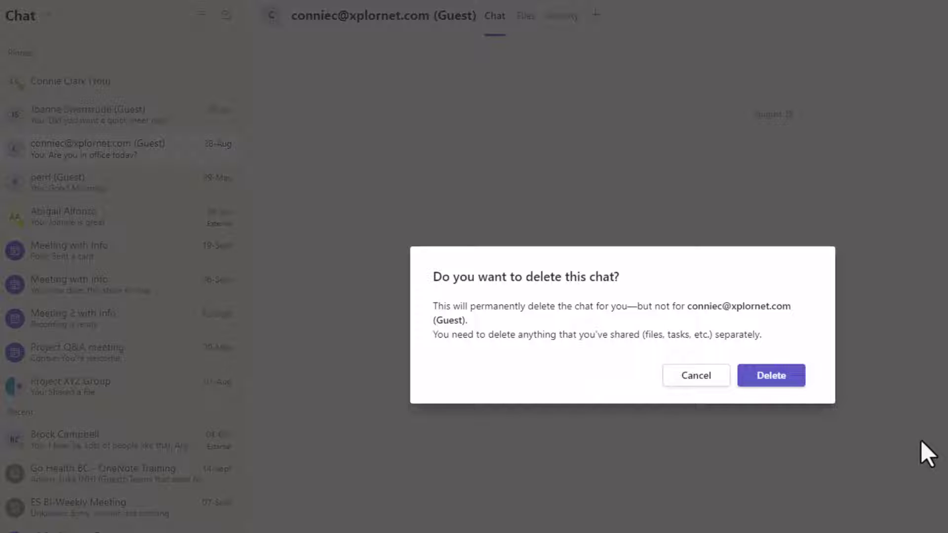
click(785, 381)
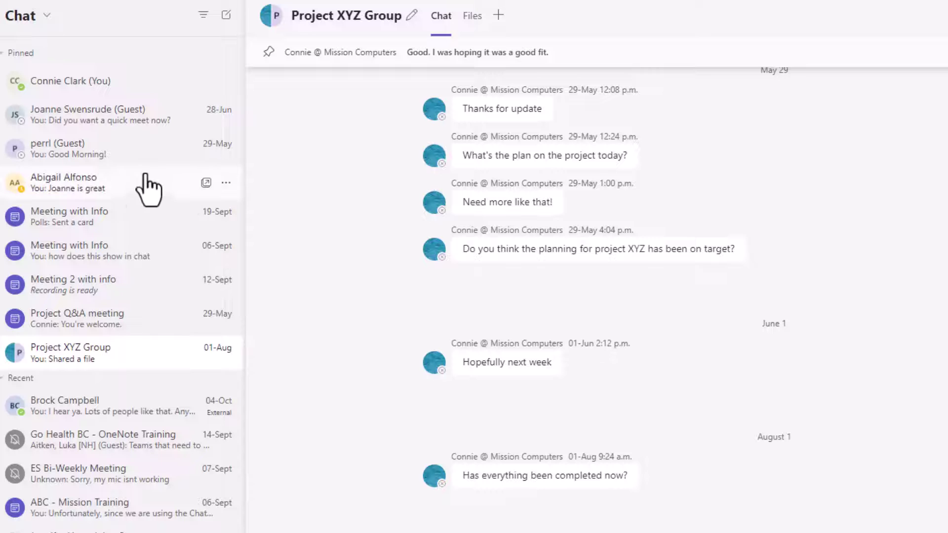
Step: Permanently delete the pinned external contact's chat whose last message is "Joanne is great"
click(227, 185)
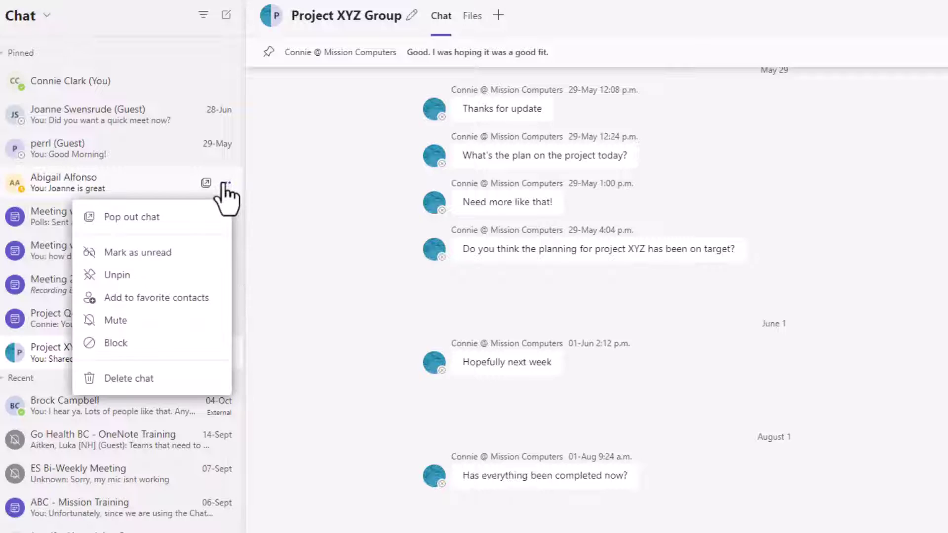
click(151, 379)
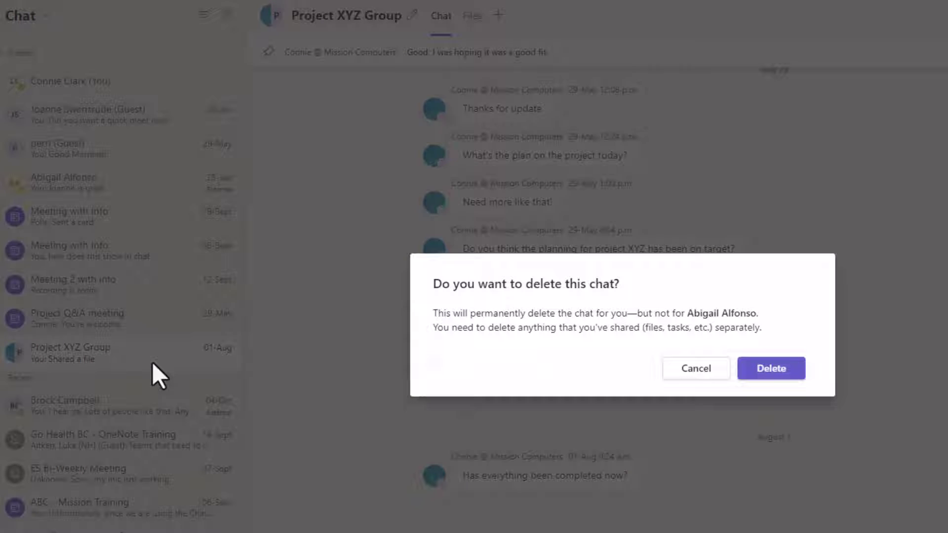
click(795, 368)
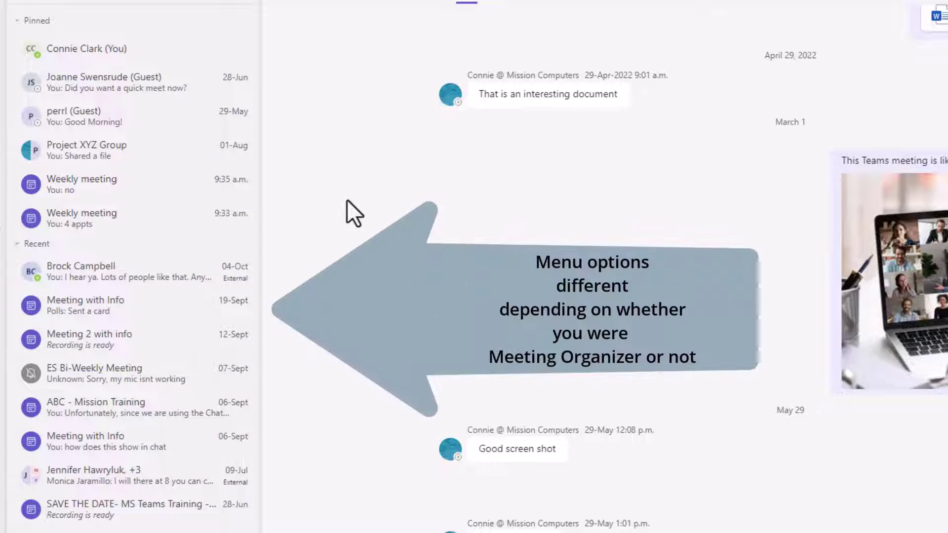
Step: Hide the recent meeting chats "Meeting with Info" from 19-Sept and "Meeting 2 with info"
mouse_move(148, 303)
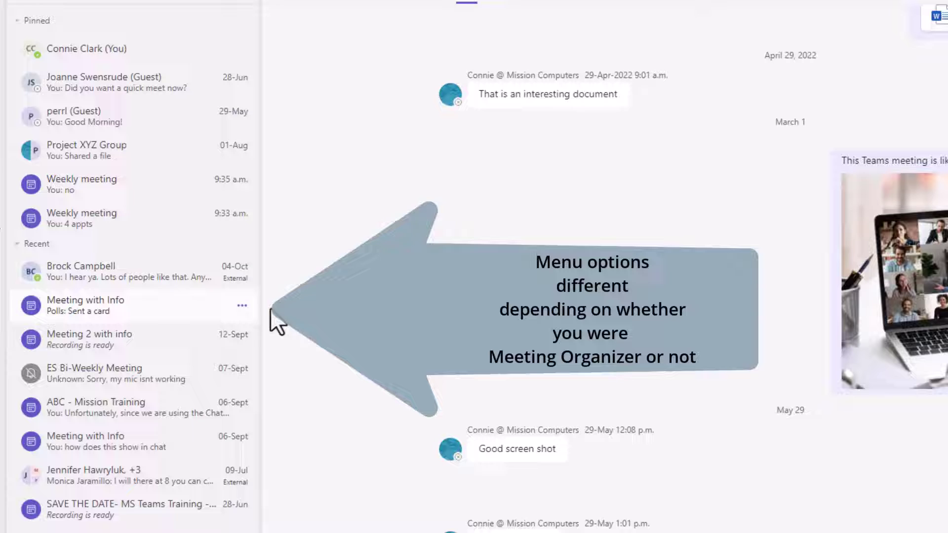
click(241, 305)
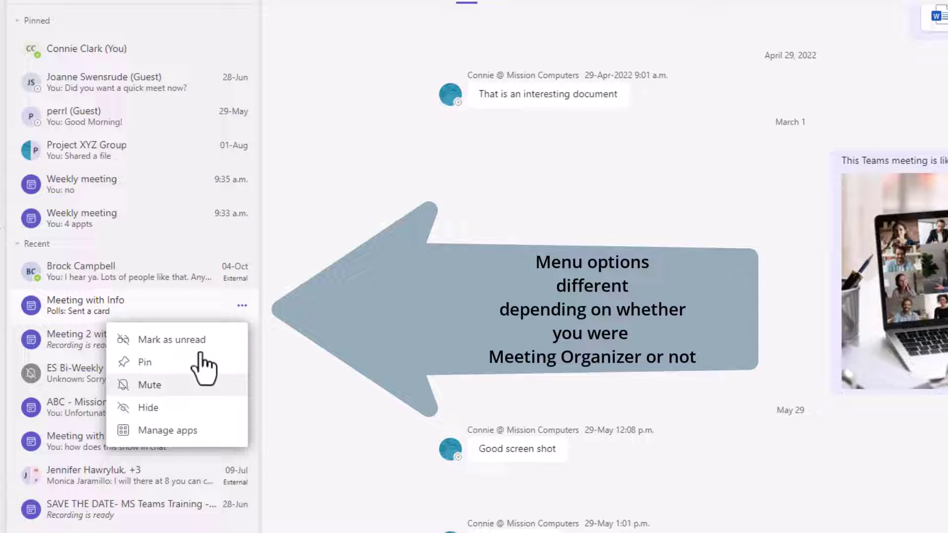
click(148, 408)
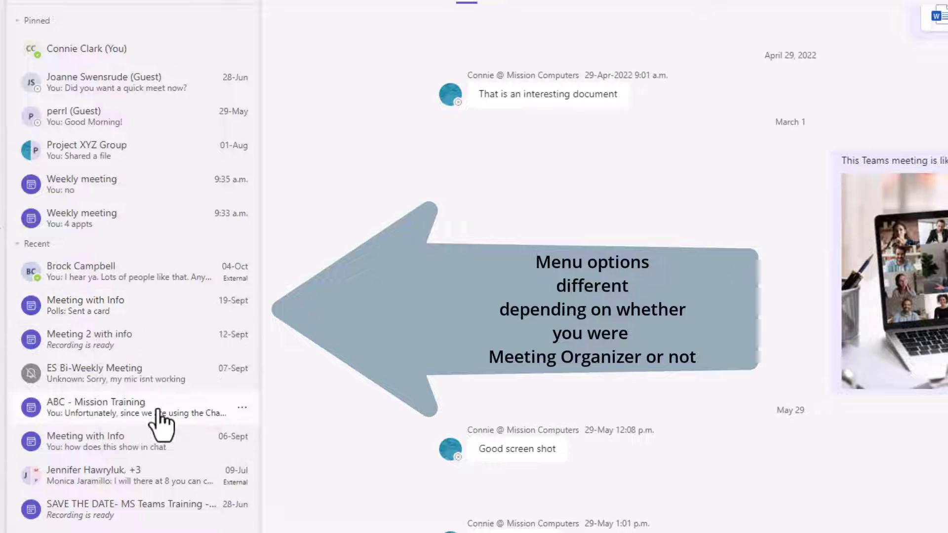
click(243, 309)
click(184, 409)
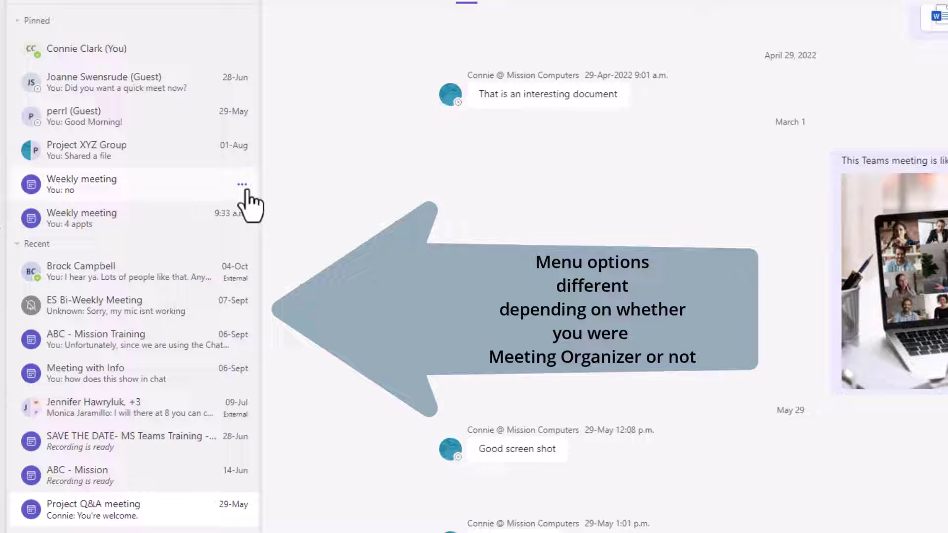
Step: Permanently delete the pinned "Weekly meeting" chat from 9:35 a.m
click(240, 186)
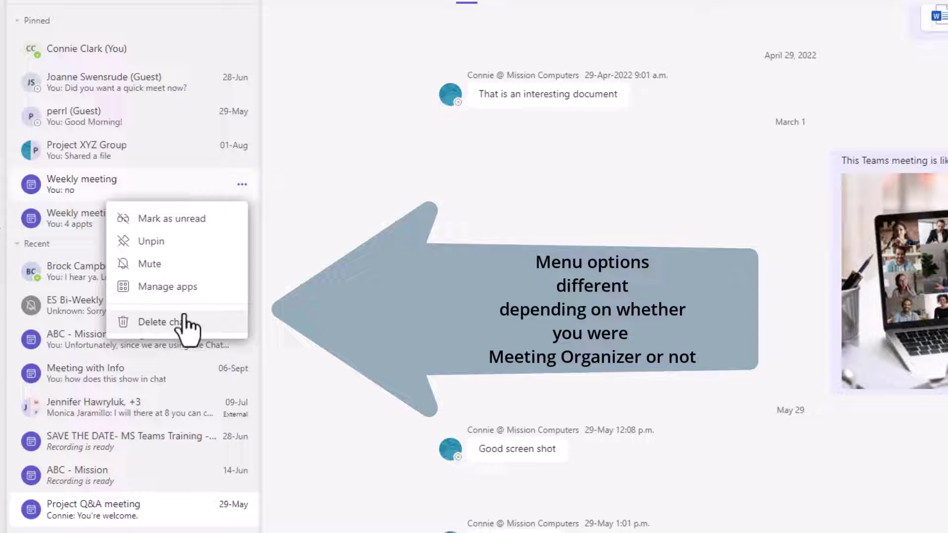
click(60, 190)
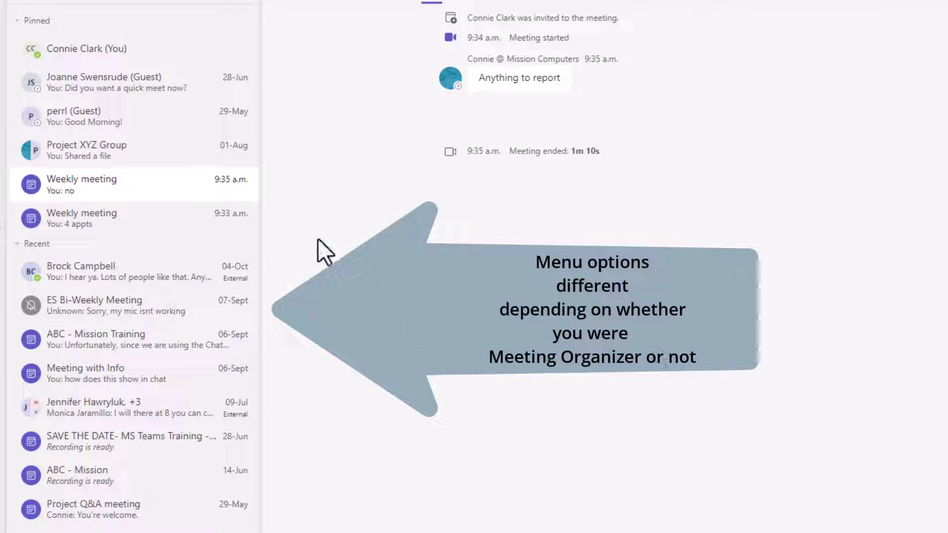
mouse_move(234, 194)
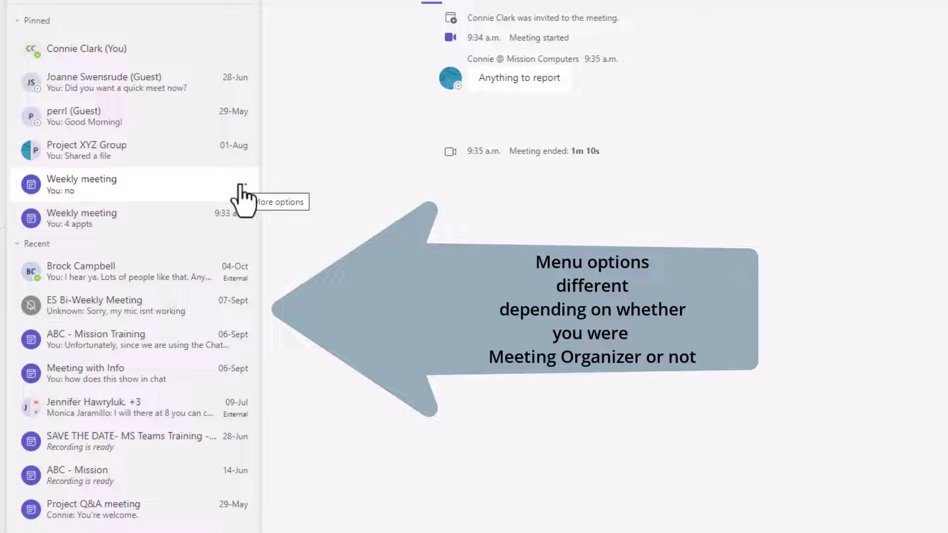
click(242, 185)
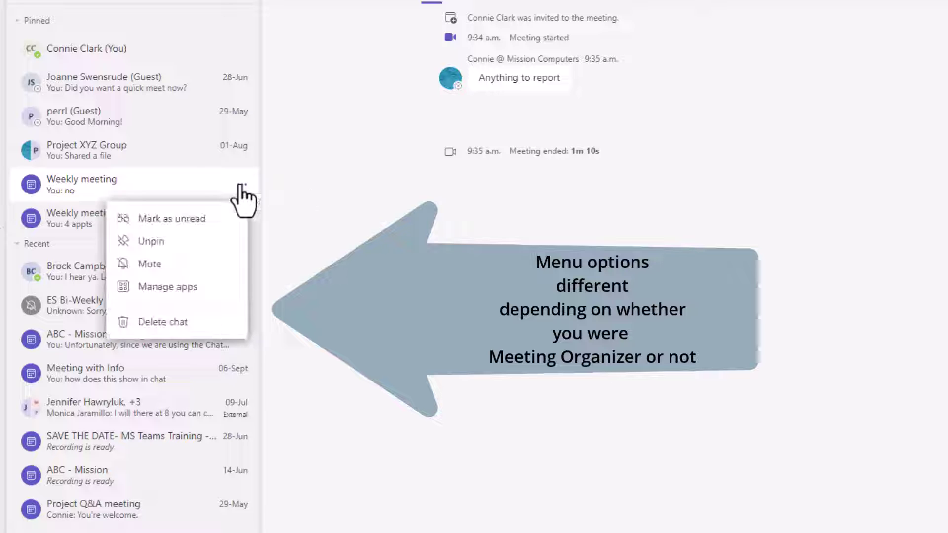
click(158, 322)
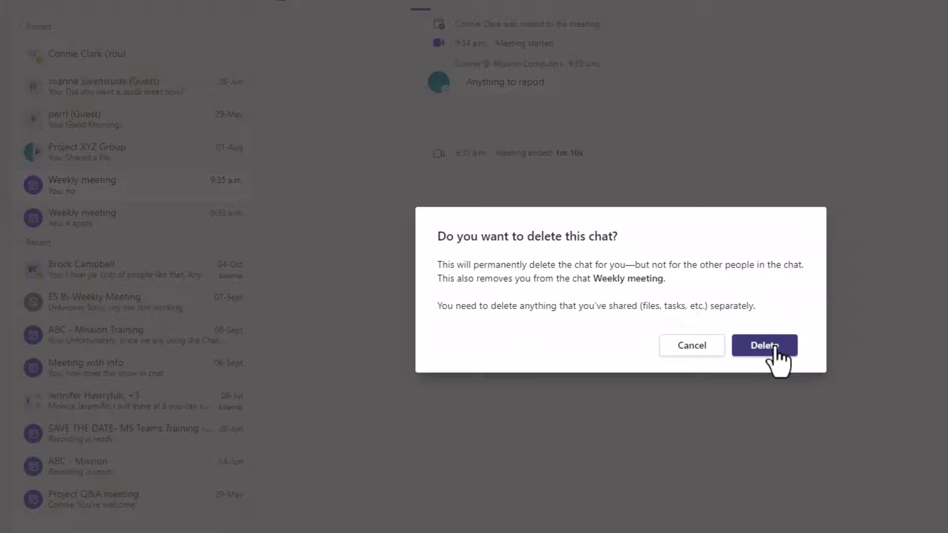
click(774, 346)
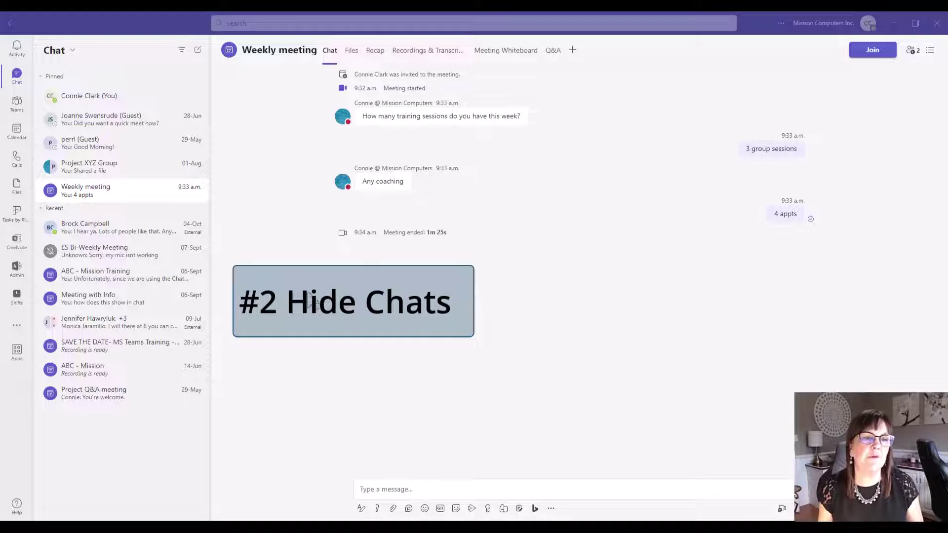
Step: Pin the "Meeting with Info" chat from 06-Sept and unpin it again
mouse_move(206, 303)
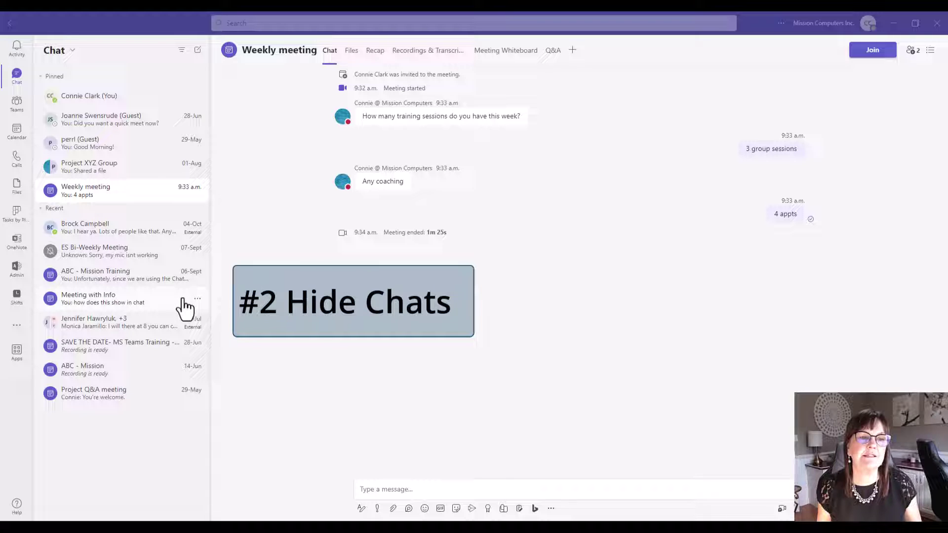
click(198, 299)
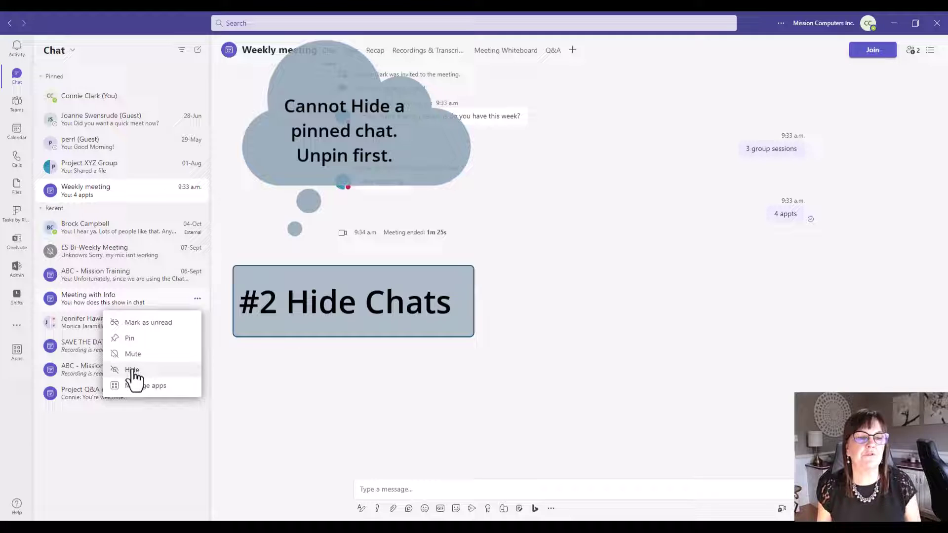
click(130, 339)
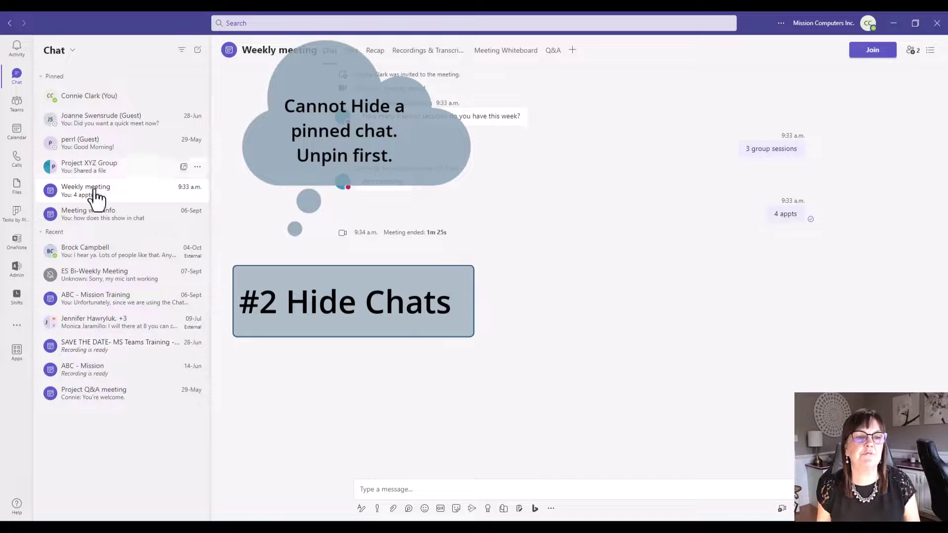
click(198, 216)
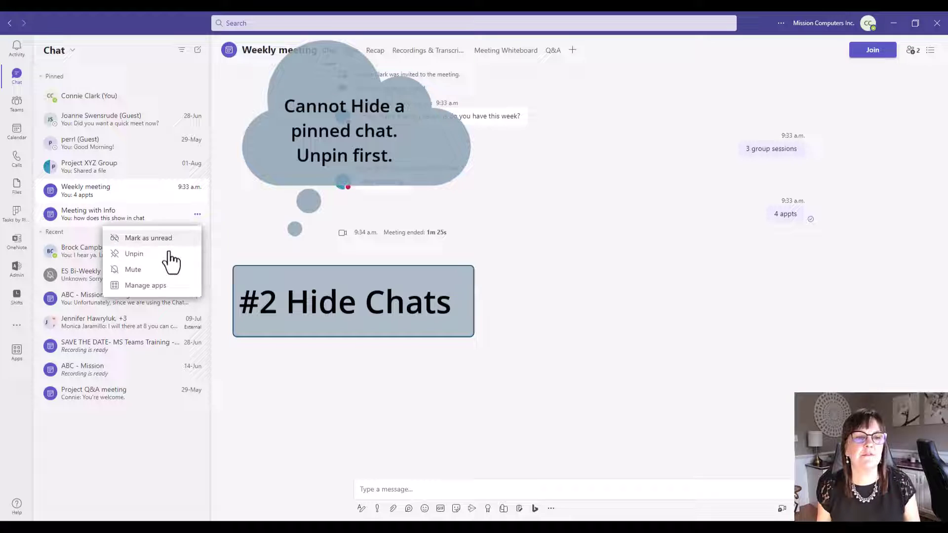
click(136, 255)
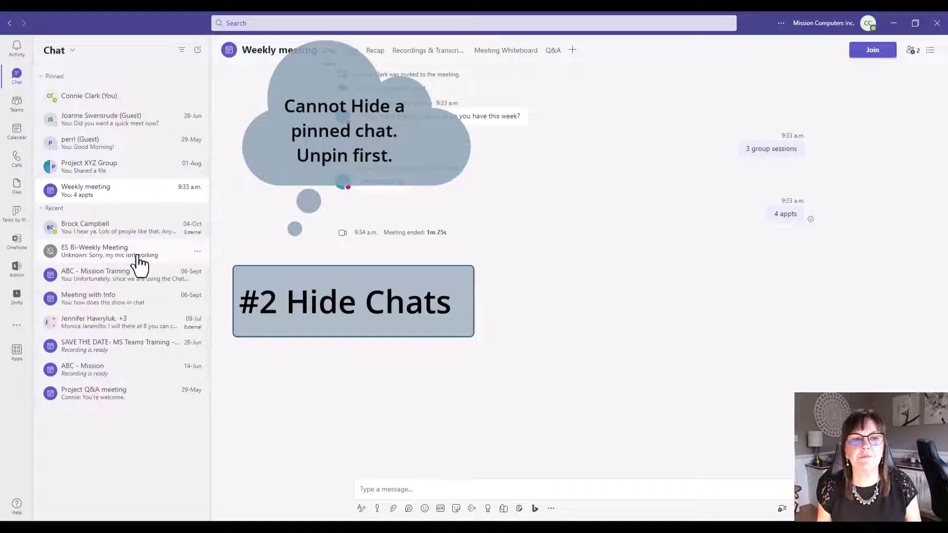
Step: Hide the "Meeting with Info" chat from 06-Sept in the recent chats
click(197, 299)
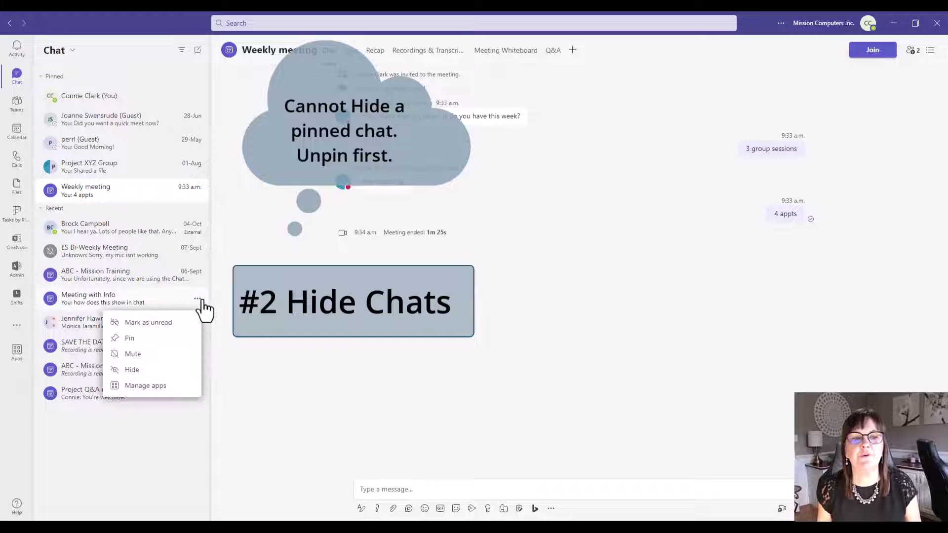
click(150, 380)
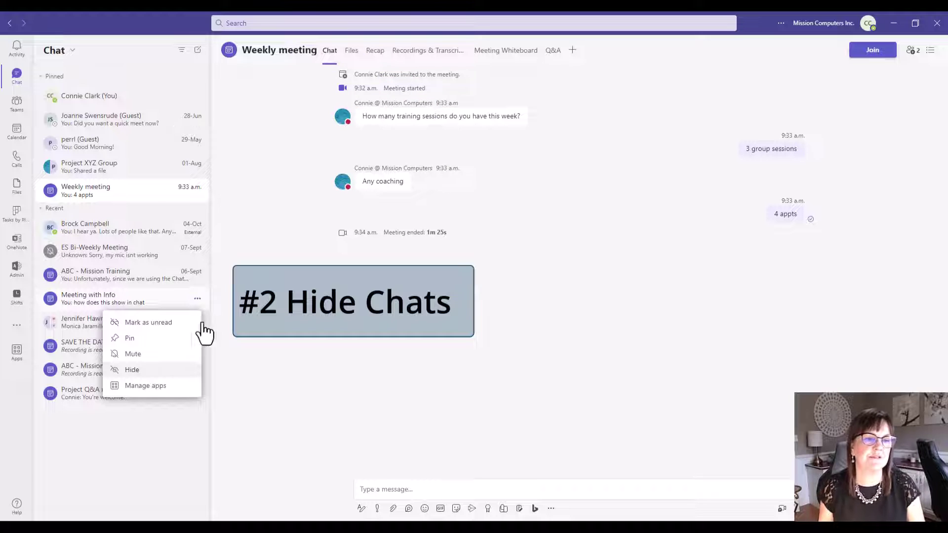
Step: Unpin the guest chat ending in "Did you want a quick meet now?" and hide it from the chat list
click(123, 122)
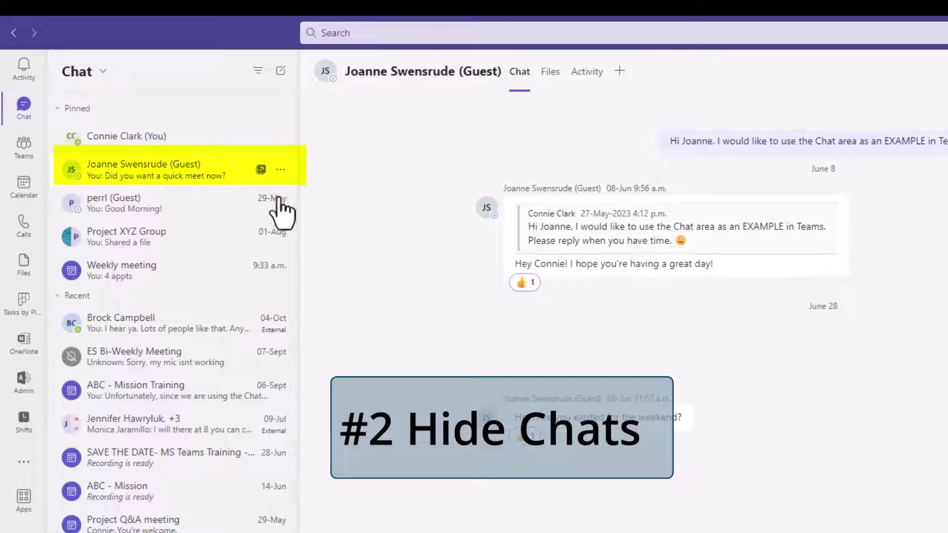
click(281, 170)
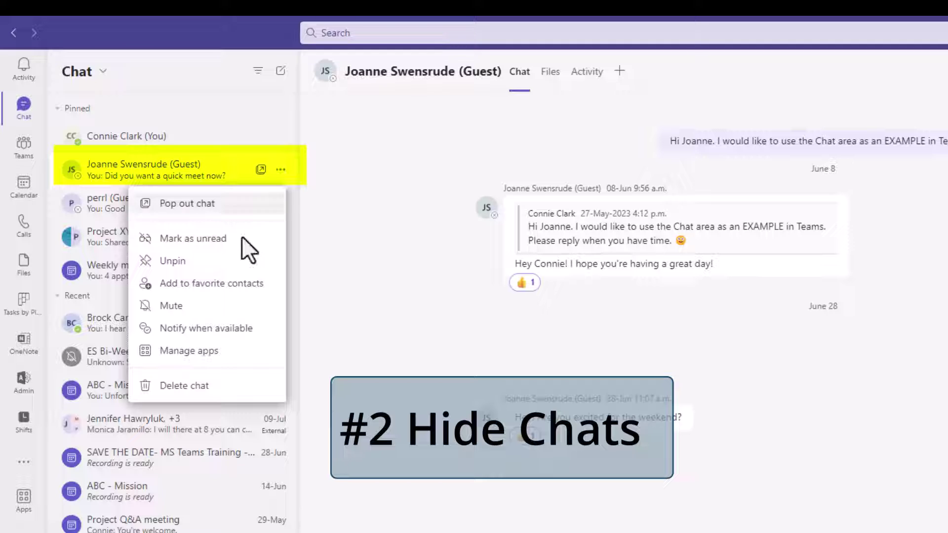
click(201, 267)
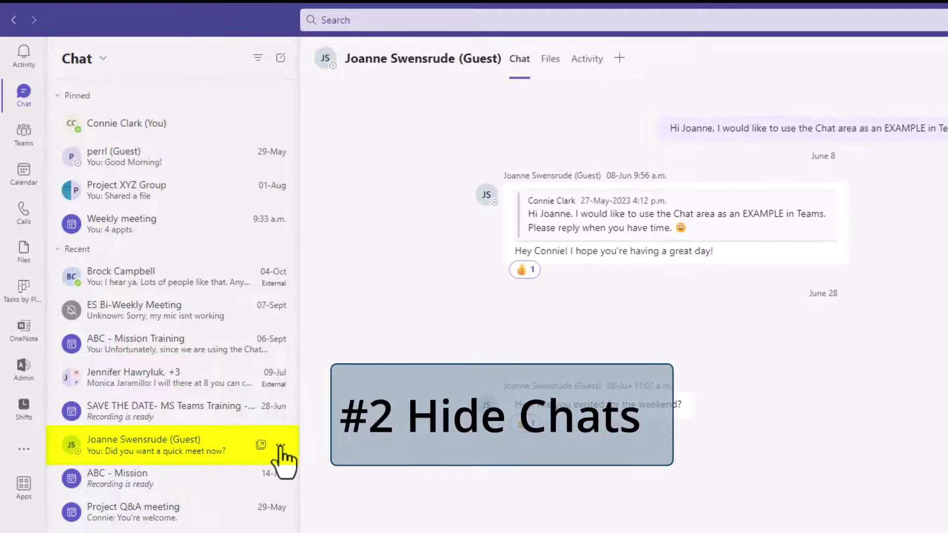
click(280, 328)
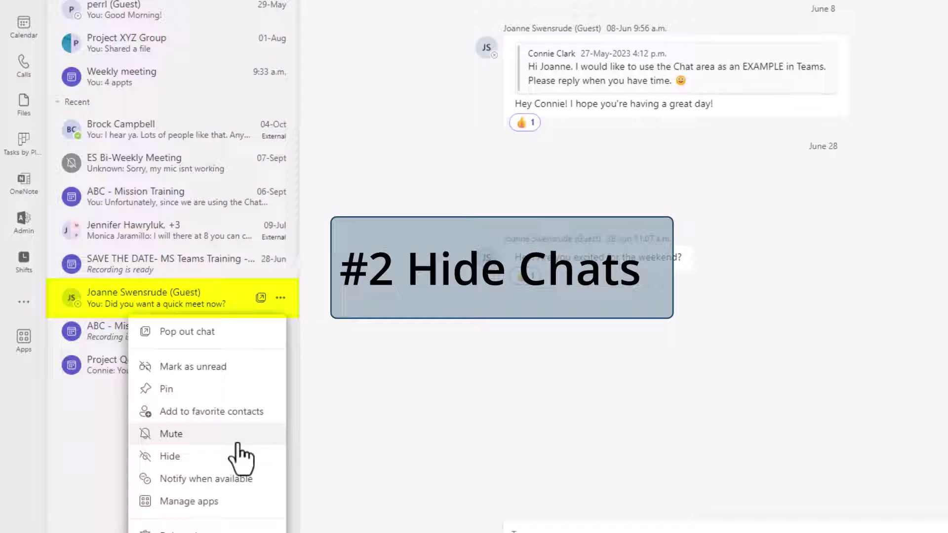
click(191, 456)
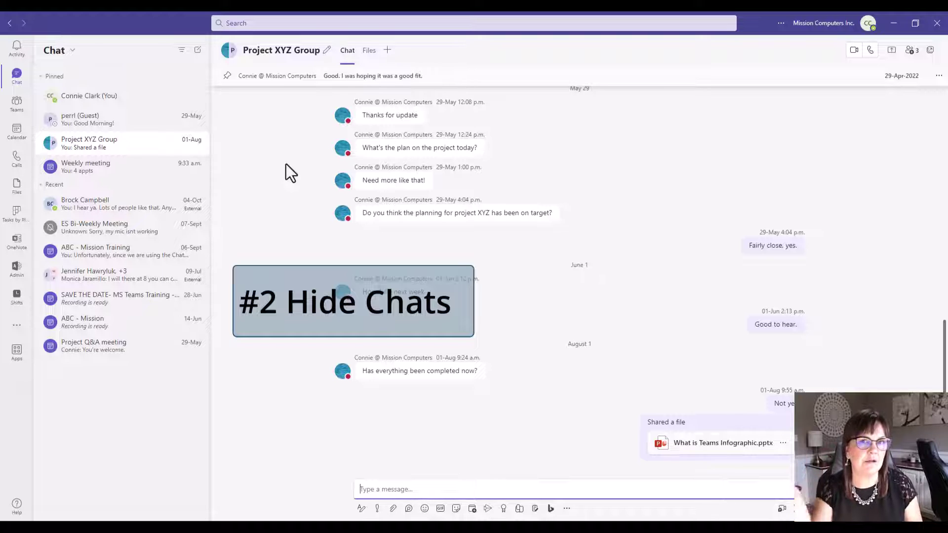
Step: Bring back the hidden guest conversation by starting a new chat addressed to that guest by first name
click(197, 51)
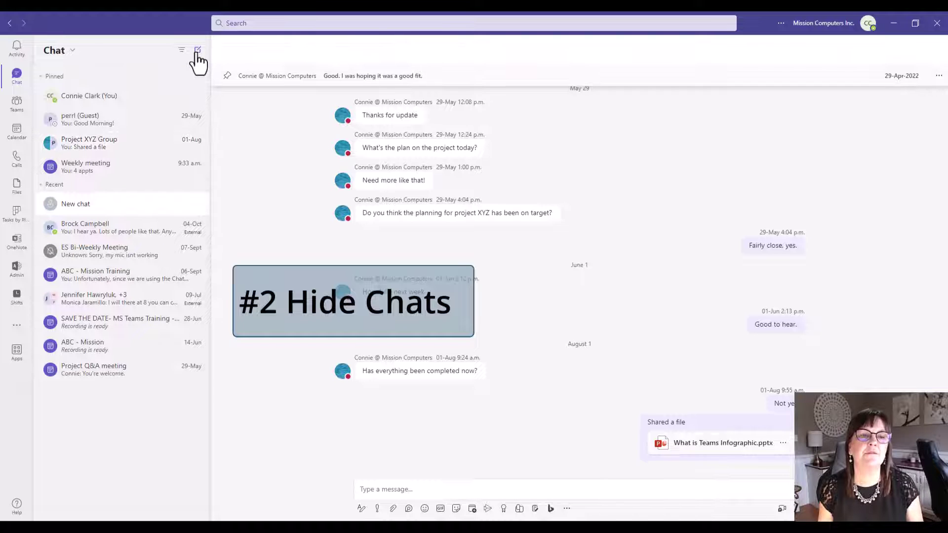
text(joanne)
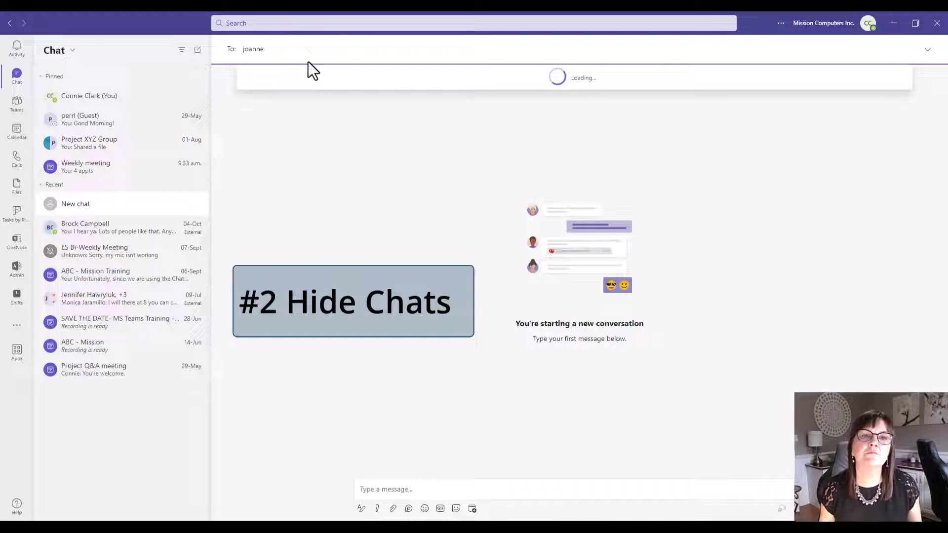
click(349, 75)
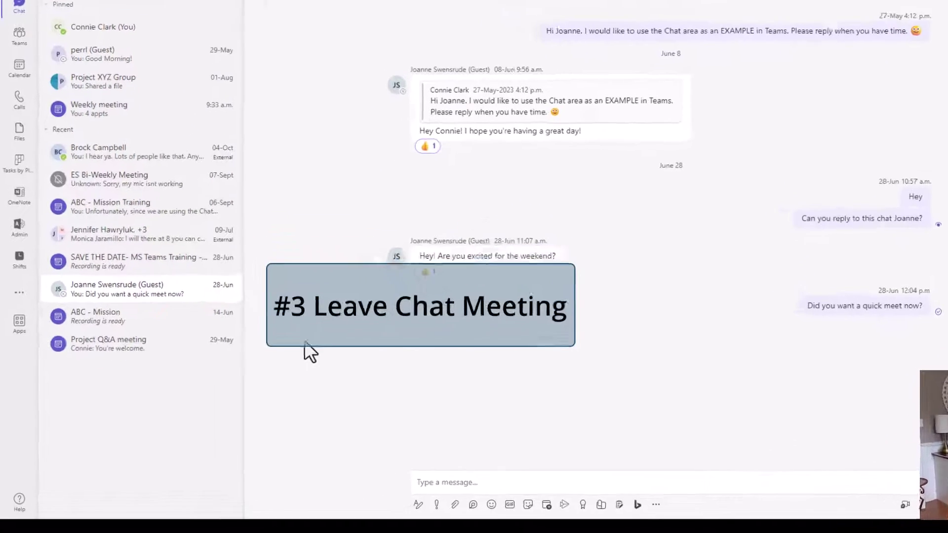
Step: Examine the actions available for the "ABC - Mission" meeting chat, including Leave, without applying any
mouse_move(228, 320)
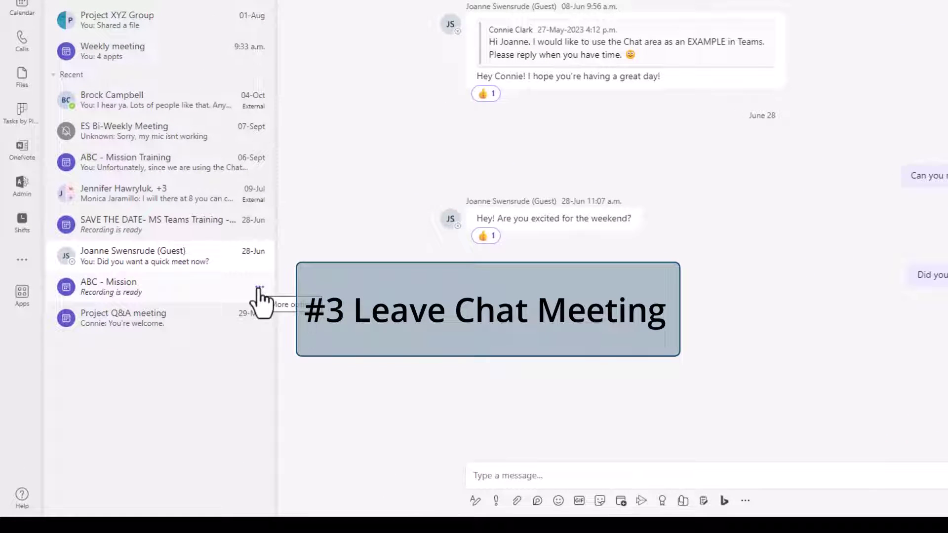
click(259, 290)
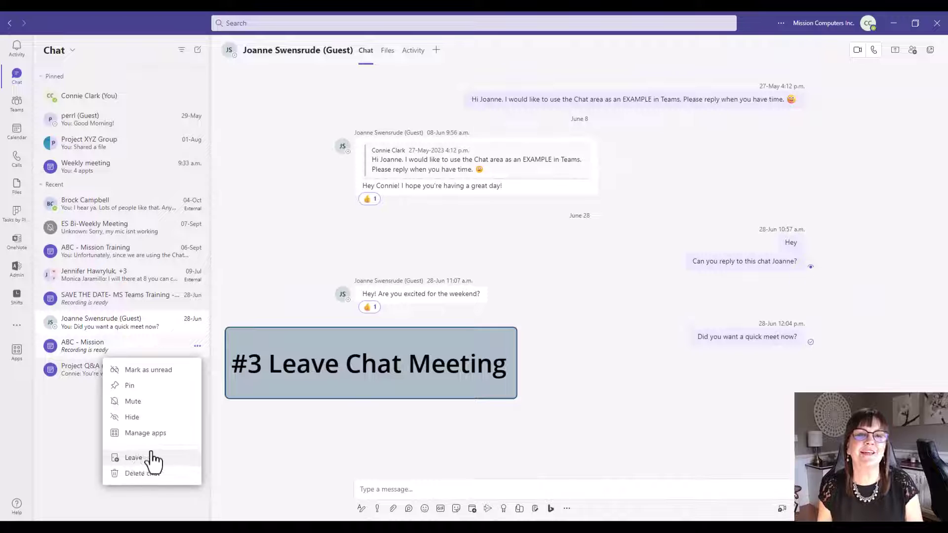
key(Escape)
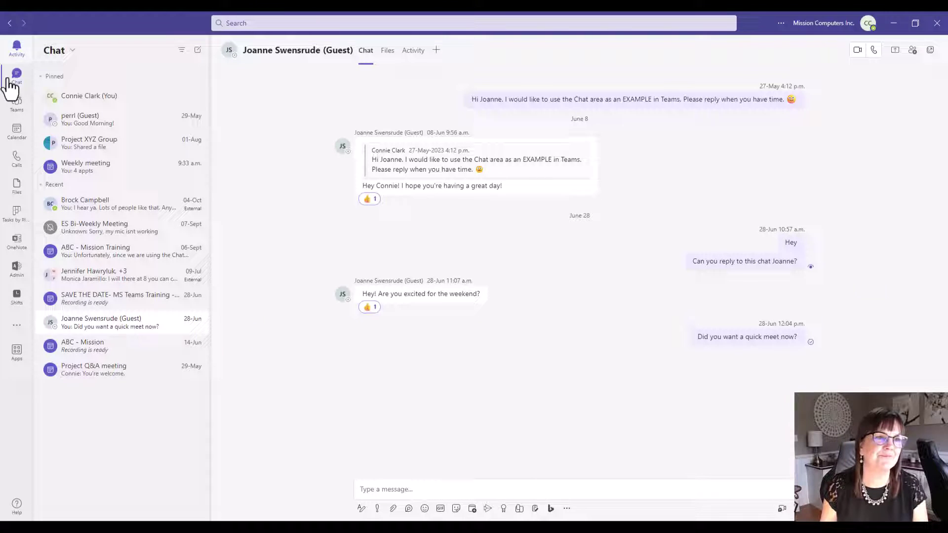
Step: Close the untitled meeting invitation window and view the meeting options of the Instructors team's General channel
click(22, 112)
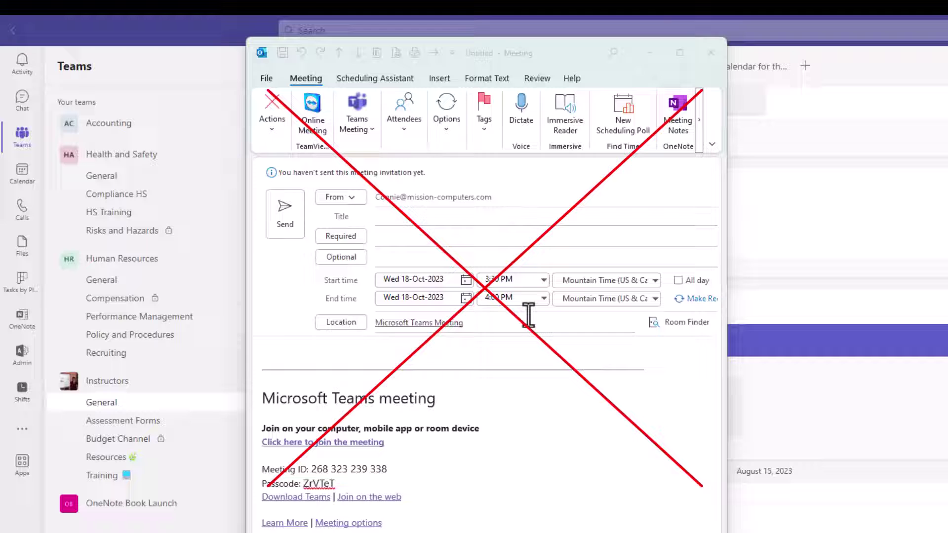
click(711, 53)
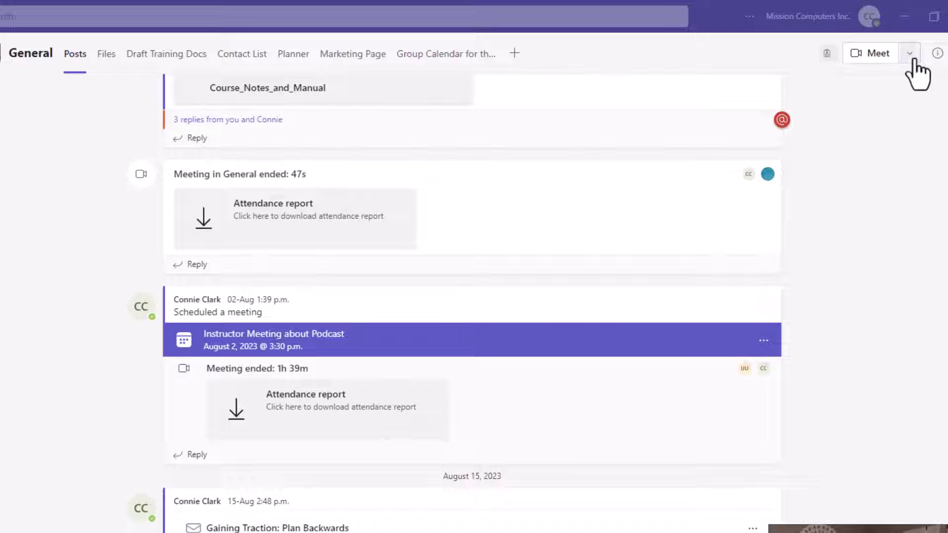
click(913, 58)
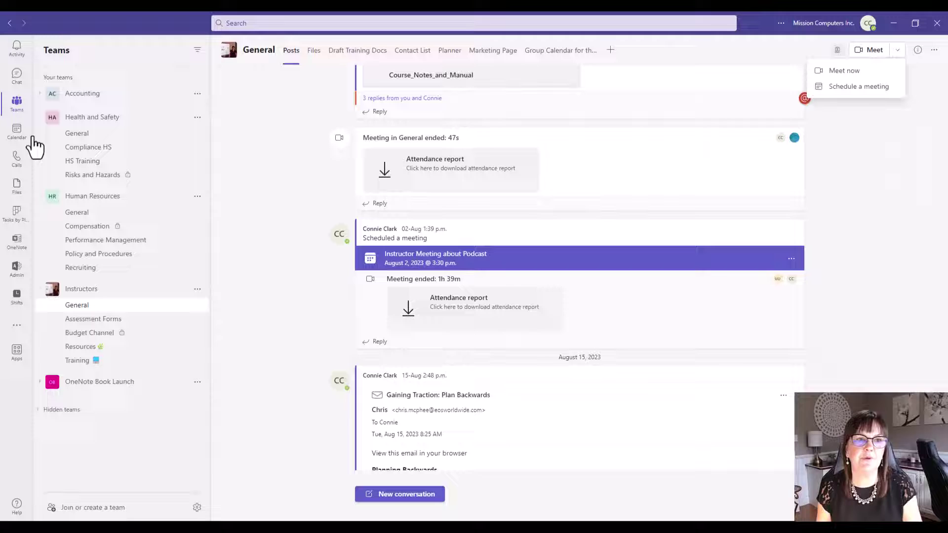
click(907, 173)
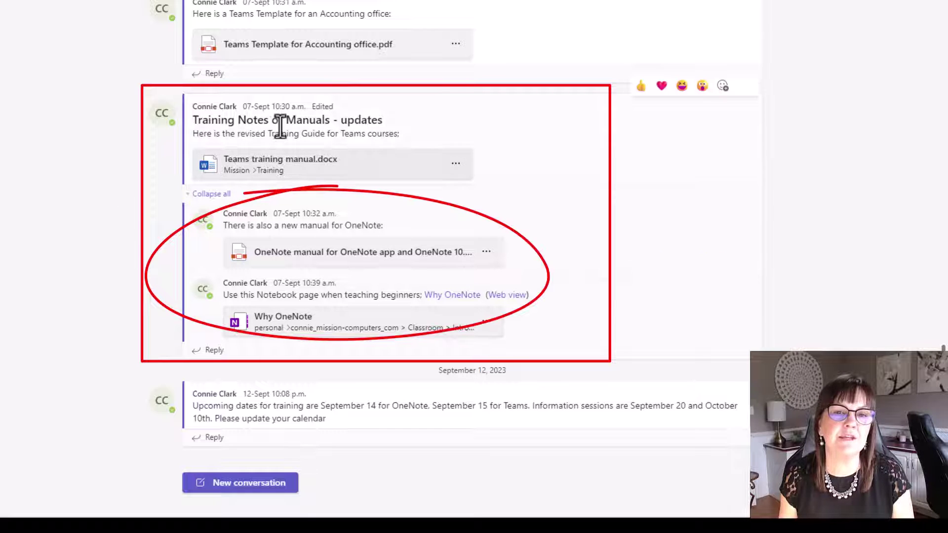
Step: Collapse the replies under the "Training Notes or Manuals - updates" post and highlight its title for inspection
click(202, 194)
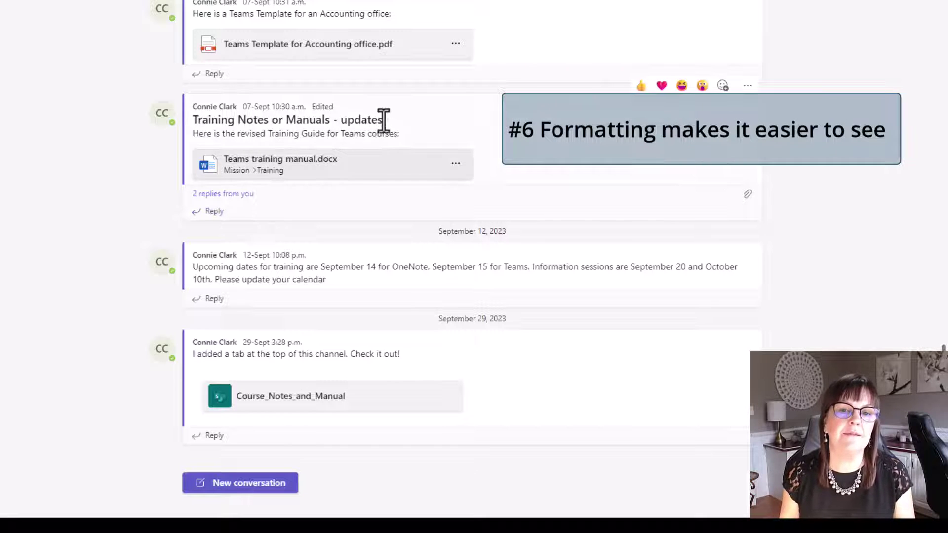
drag(386, 119, 211, 120)
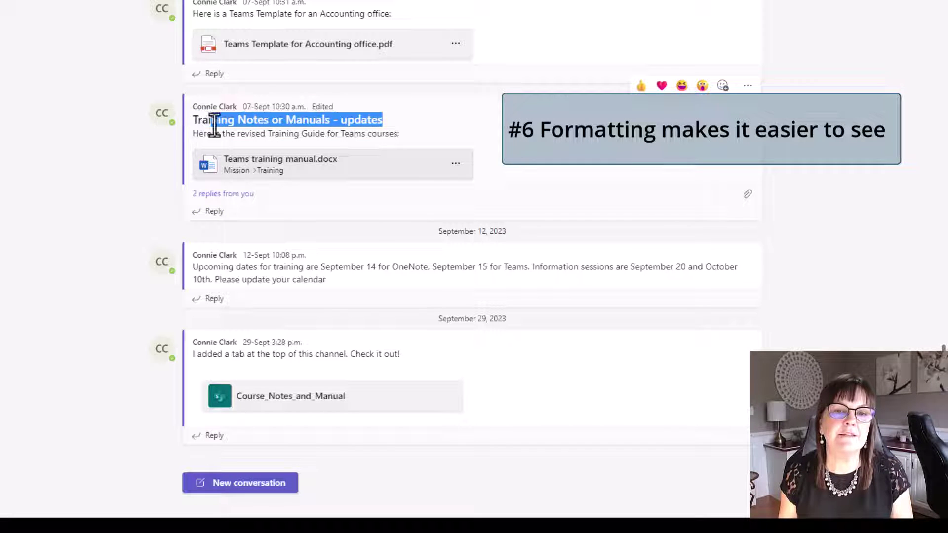
click(395, 122)
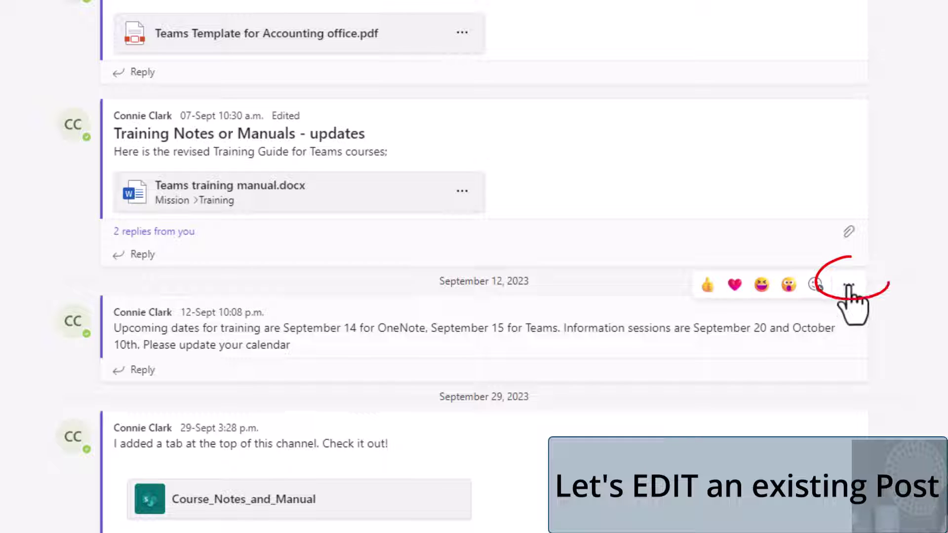
Step: Edit the September 12 post about upcoming training dates and give it the subject "Dates for training", copied from its text
click(848, 286)
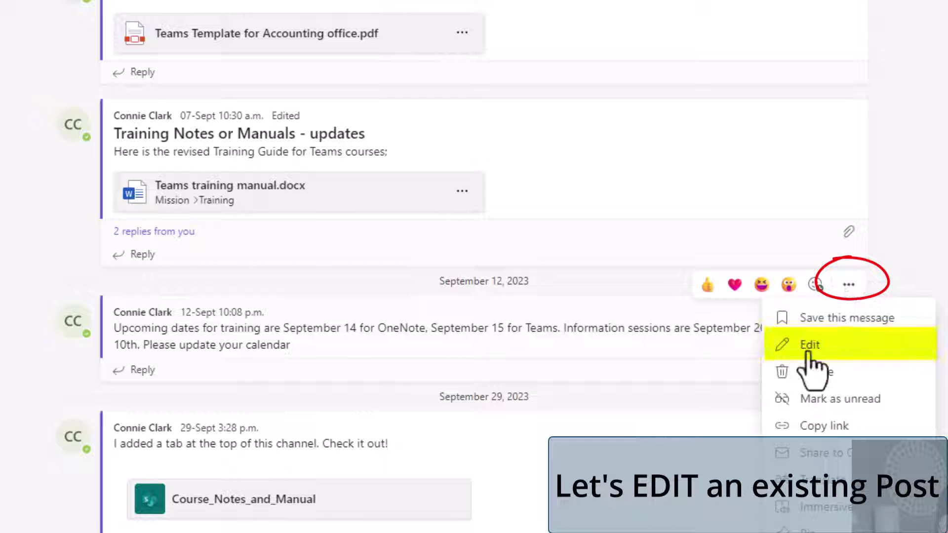
click(808, 348)
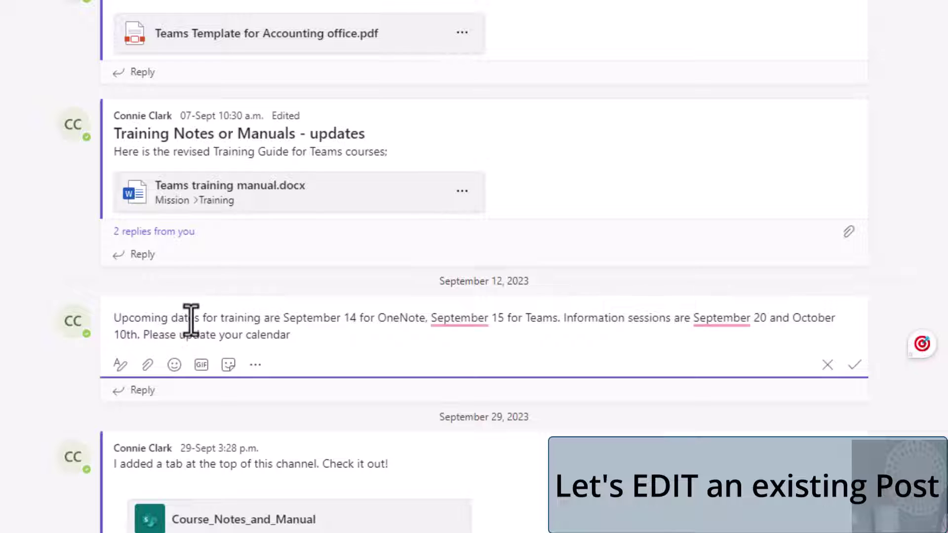
drag(172, 320, 261, 321)
click(120, 365)
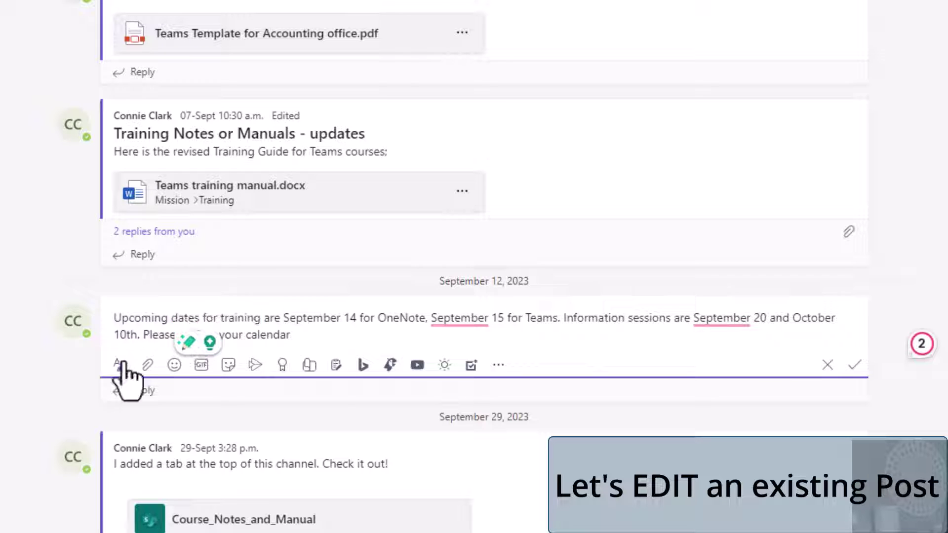
key(ctrl+c)
click(123, 383)
key(ctrl+v)
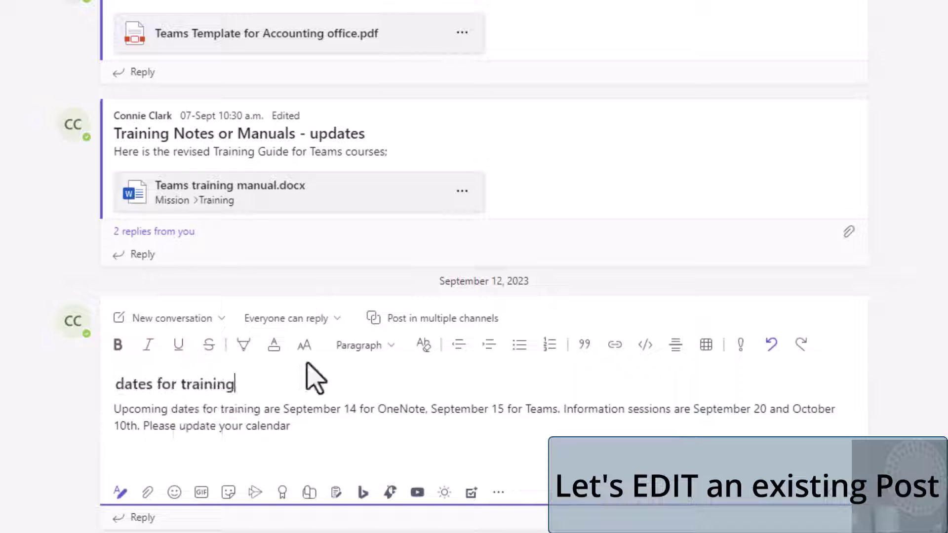
Step: Break the post's text after "Upcoming dates for training are" into a bulleted list with separate items for the OneNote, Teams and information session dates
click(282, 409)
key(Return)
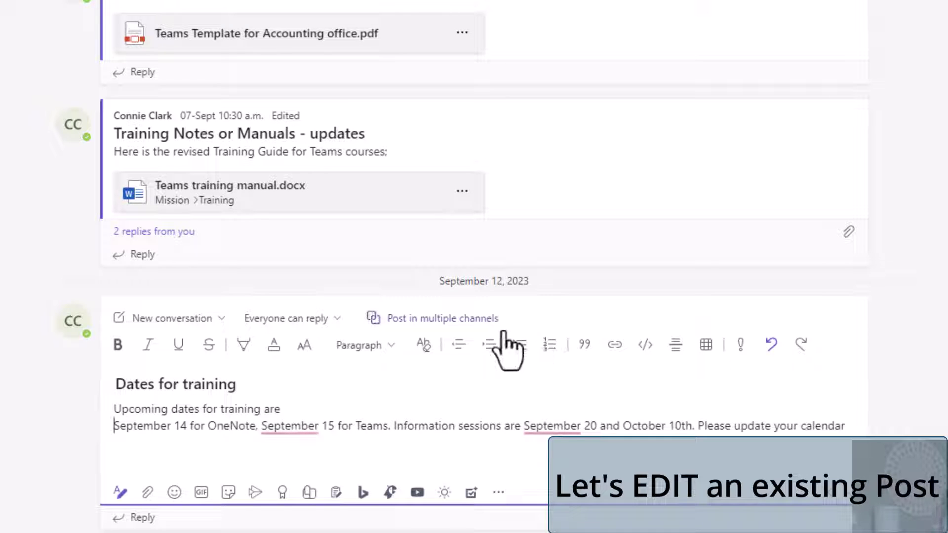
click(519, 347)
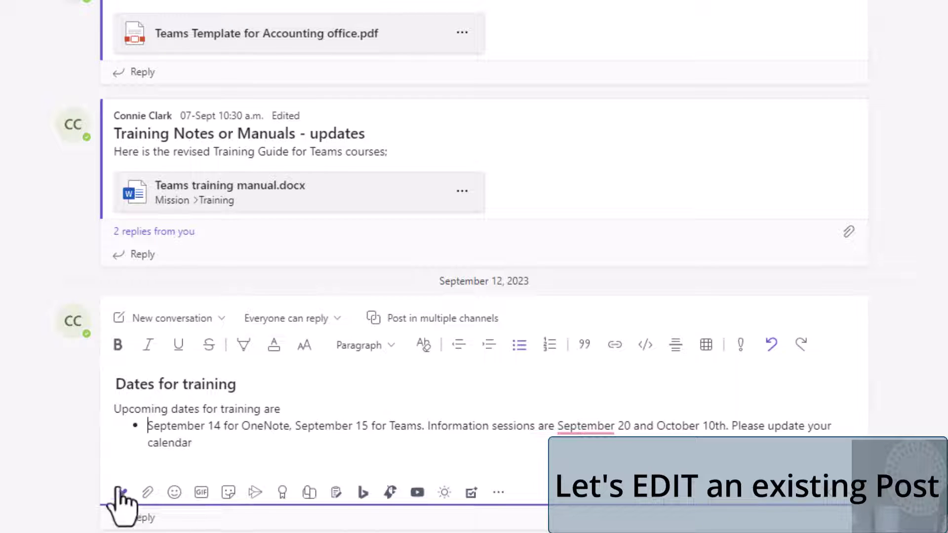
click(295, 427)
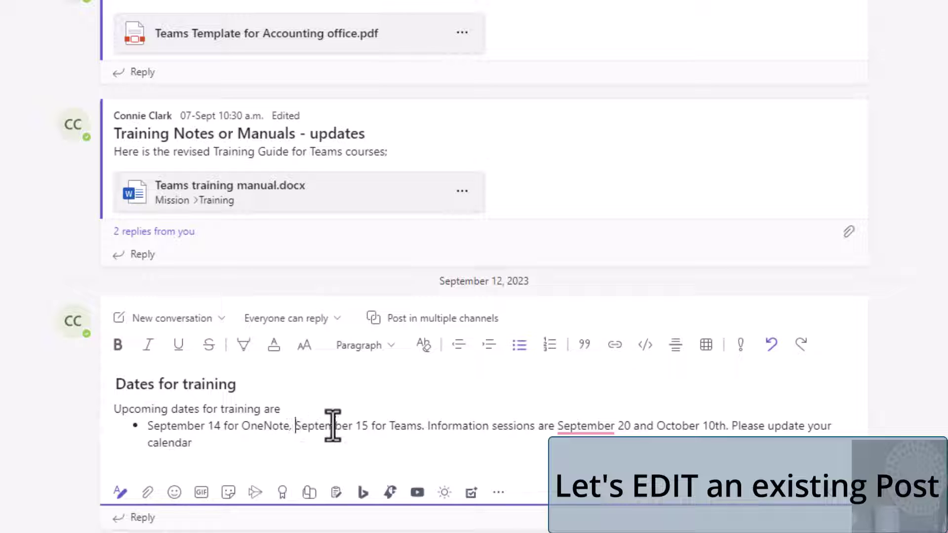
key(Return)
drag(332, 439, 408, 437)
key(Return)
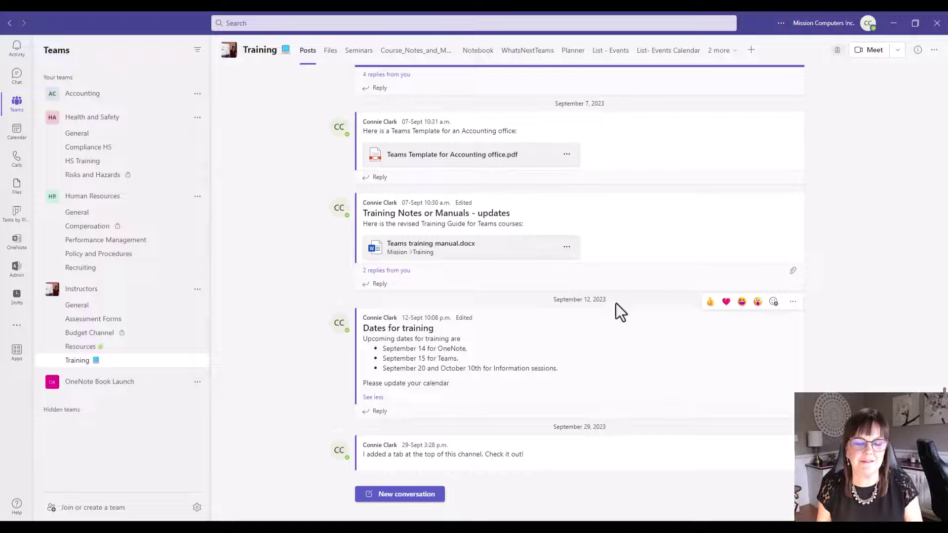
Step: Save the "Dates for training" post in the Instructors team's Training channel
scroll(634, 286, up, 4)
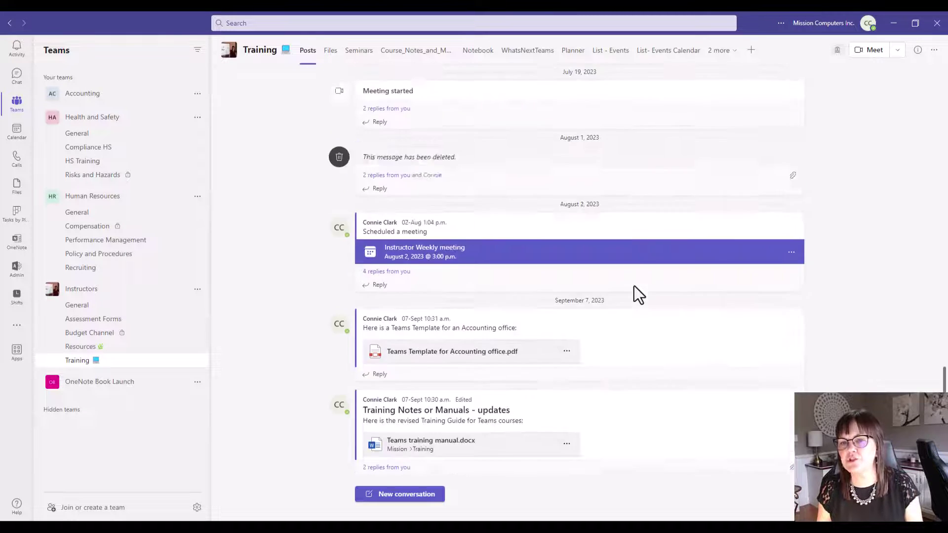
scroll(634, 285, up, 15)
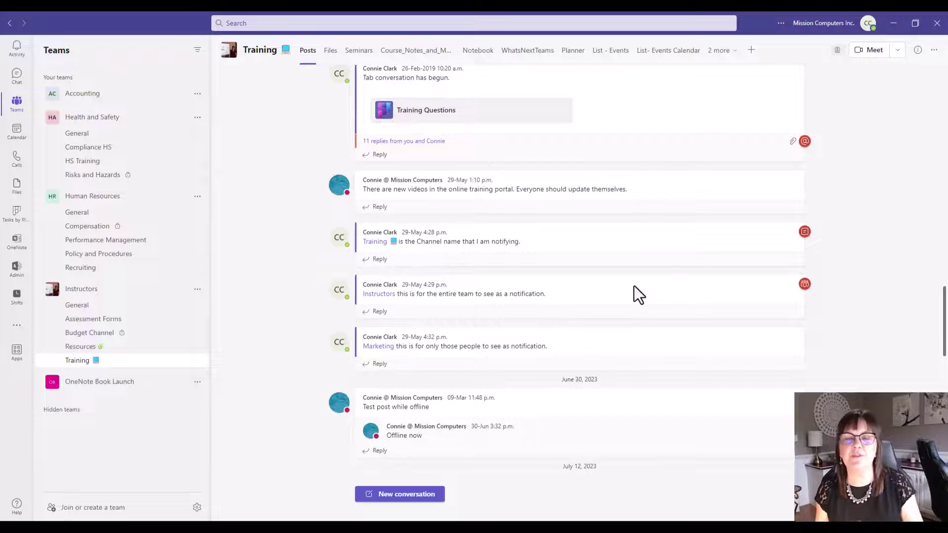
scroll(634, 286, up, 2)
scroll(634, 288, down, 20)
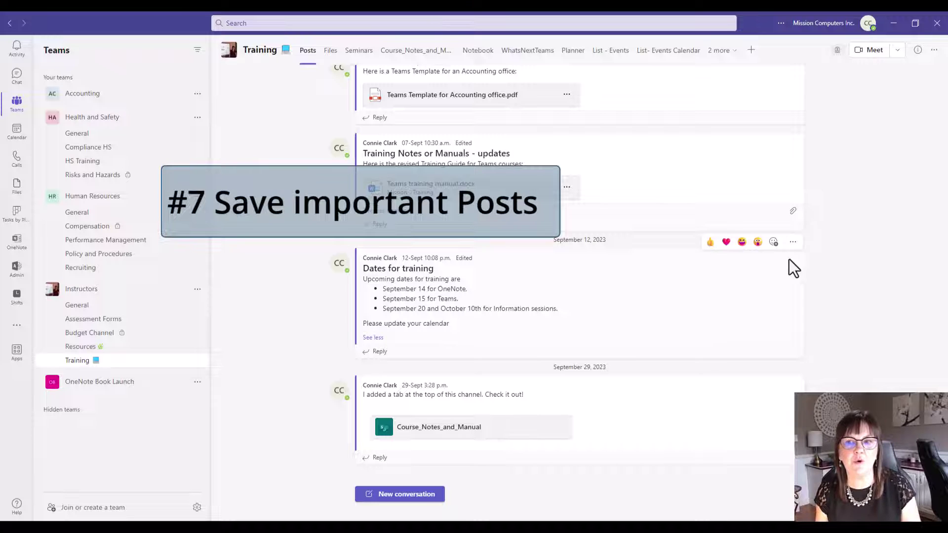
click(793, 242)
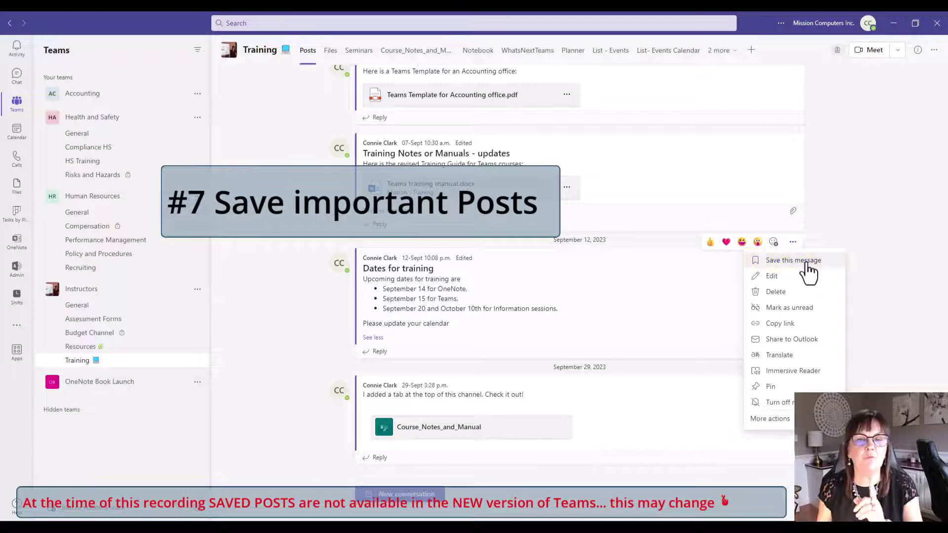
click(806, 263)
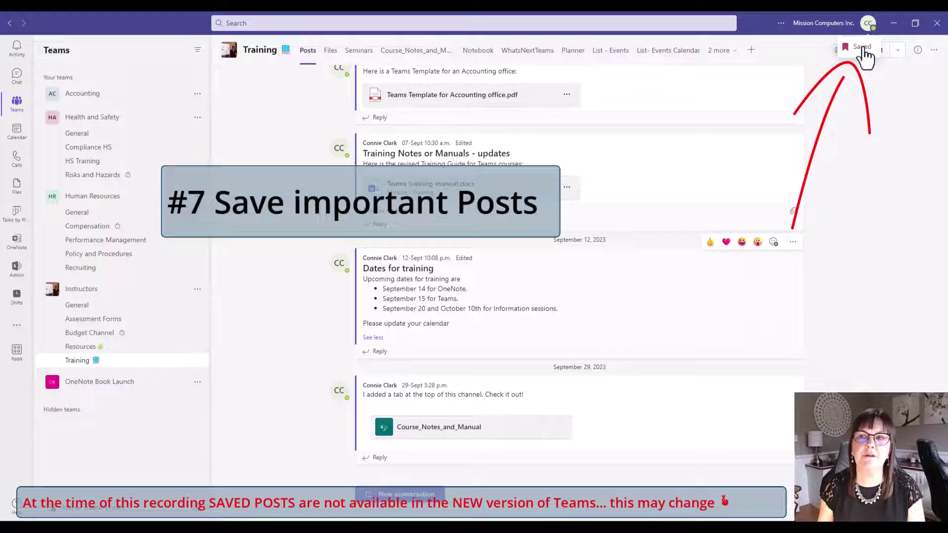
Step: Open the list of saved messages from the profile and view the saved Instructors/Resources agenda post
click(869, 25)
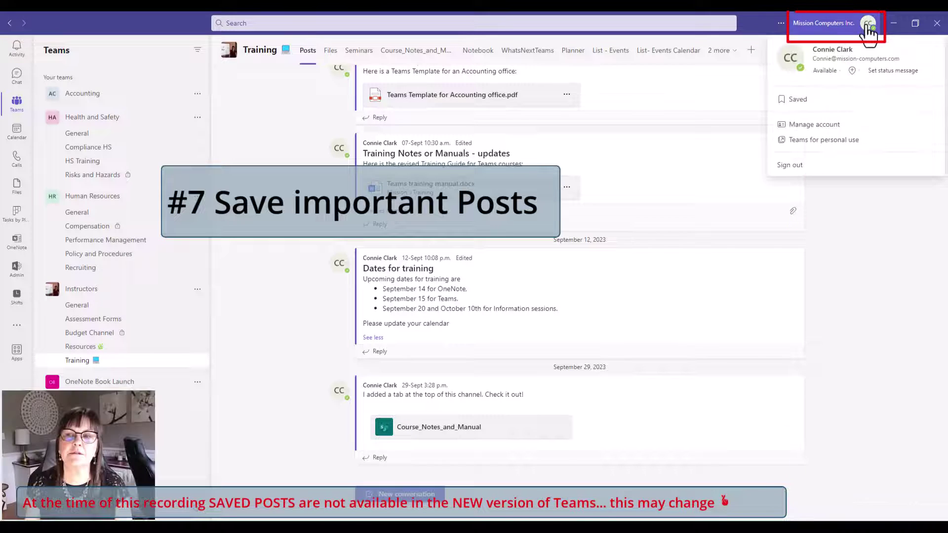
scroll(826, 441, down, 2)
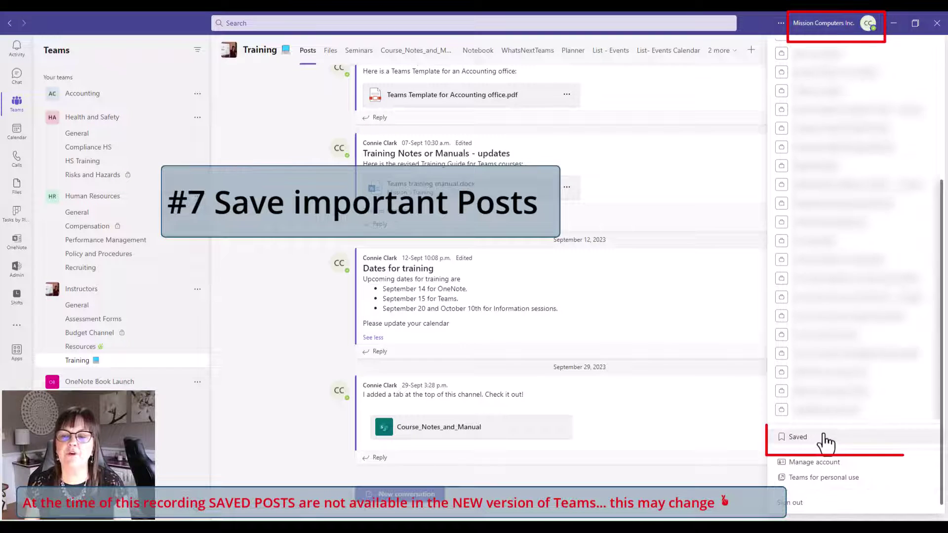
click(824, 437)
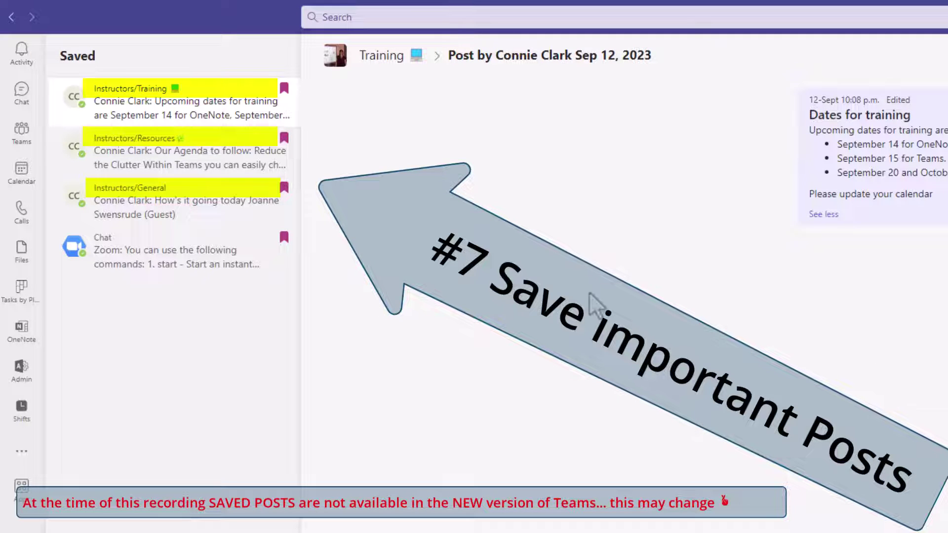
click(167, 151)
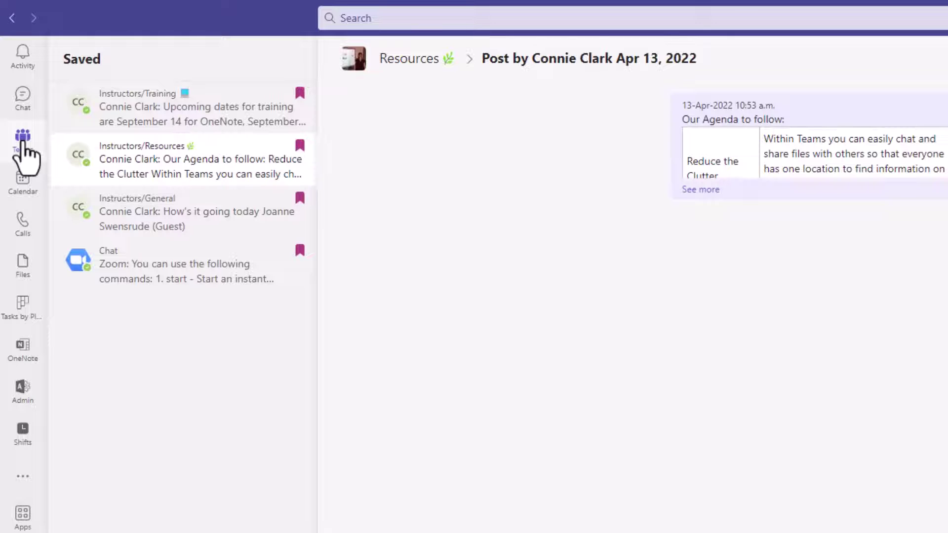
Step: Save the "Tech Tips Newsletter from Mission Computers" post in the Human Resources team's General channel
click(22, 143)
click(77, 213)
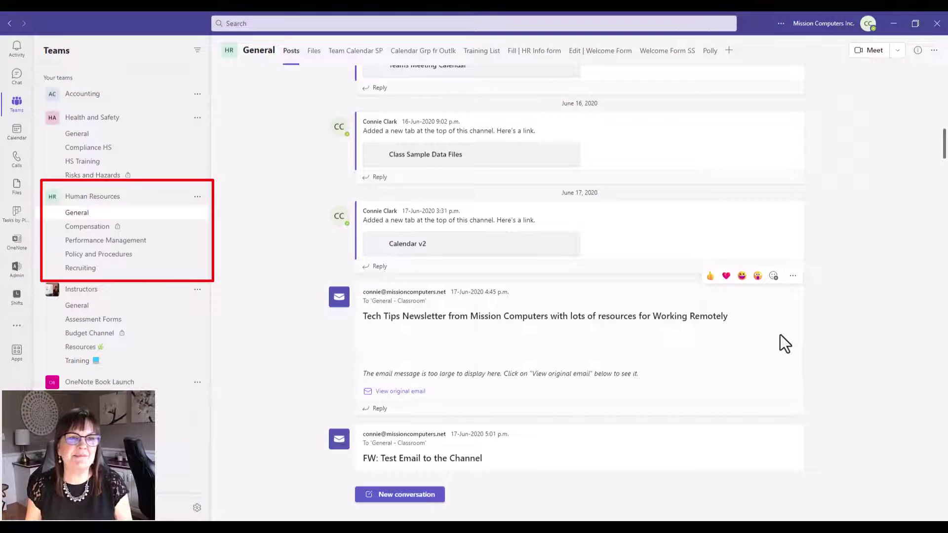
click(793, 276)
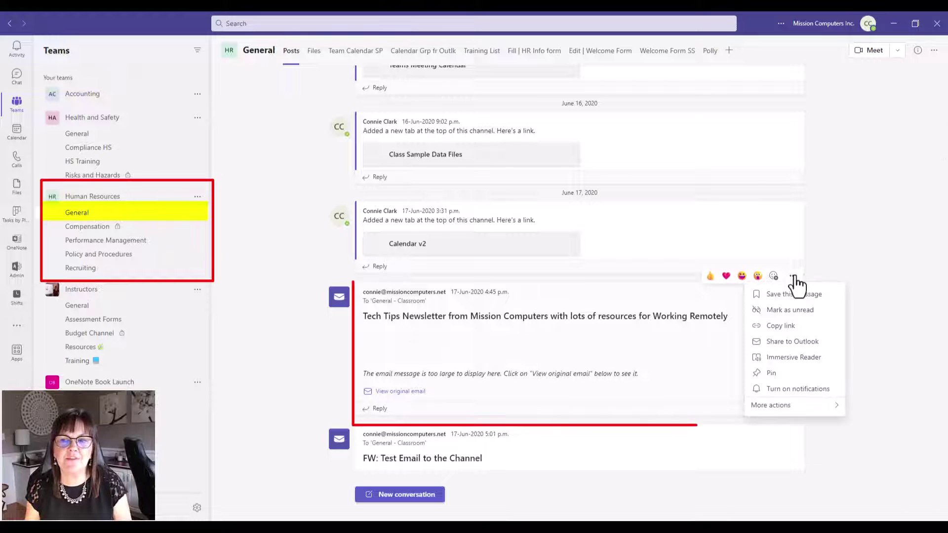
click(788, 294)
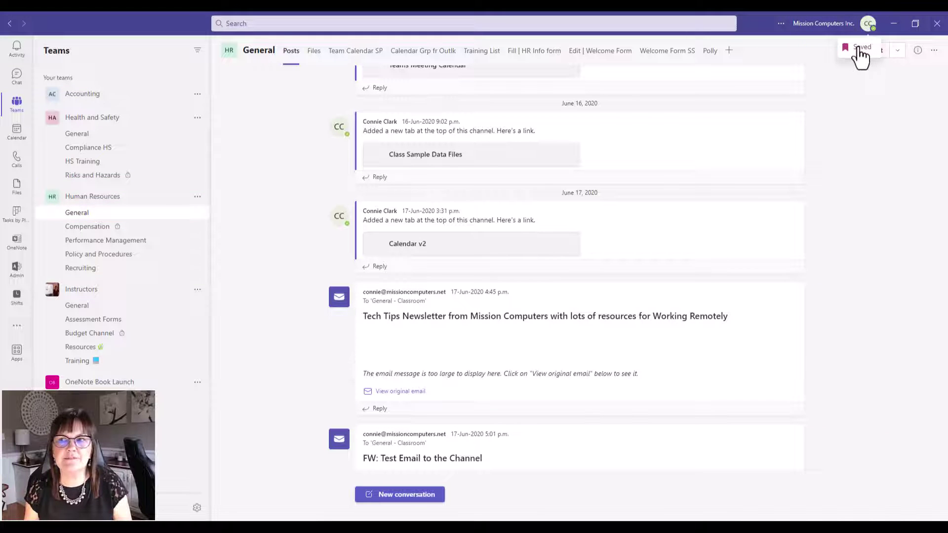
Step: Review the saved Instructors posts from Training, Resources and General, and remove the Instructors/Training post from the saved messages
click(862, 50)
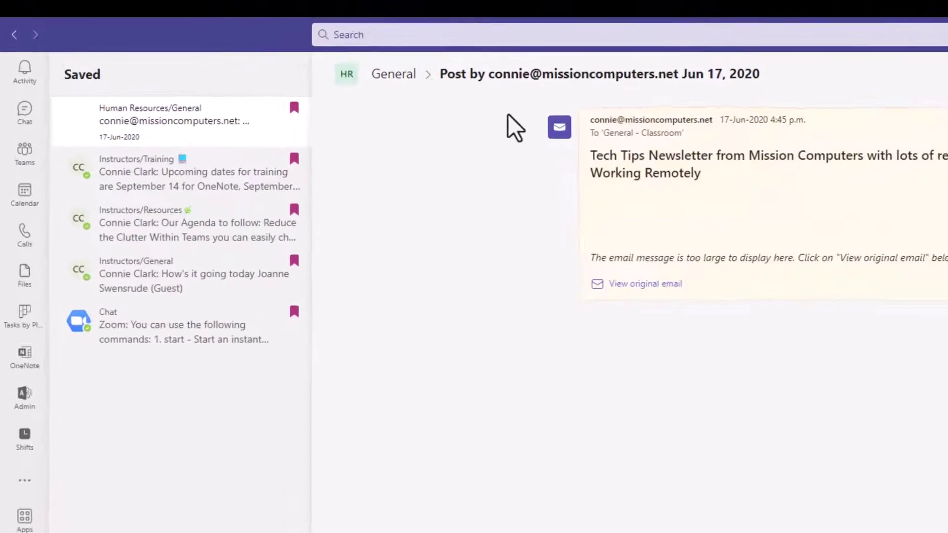
click(207, 184)
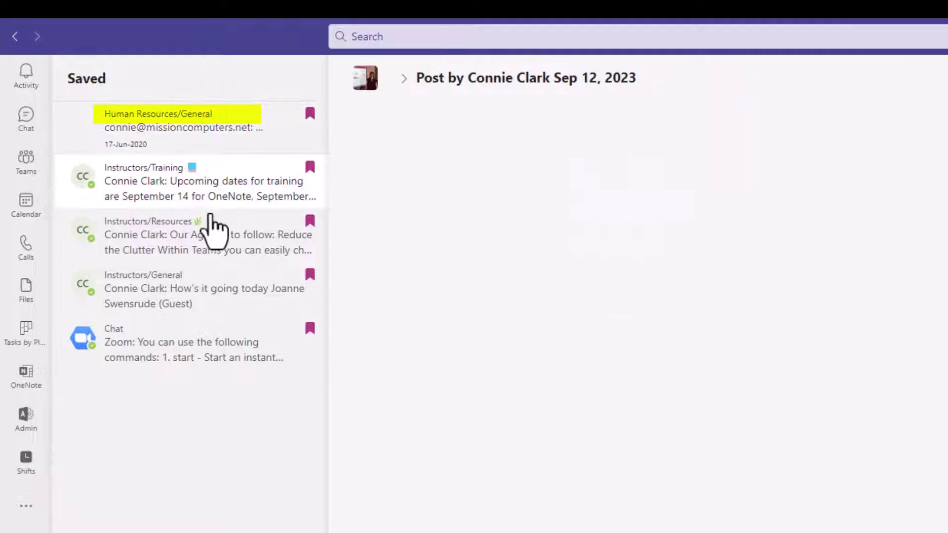
click(192, 257)
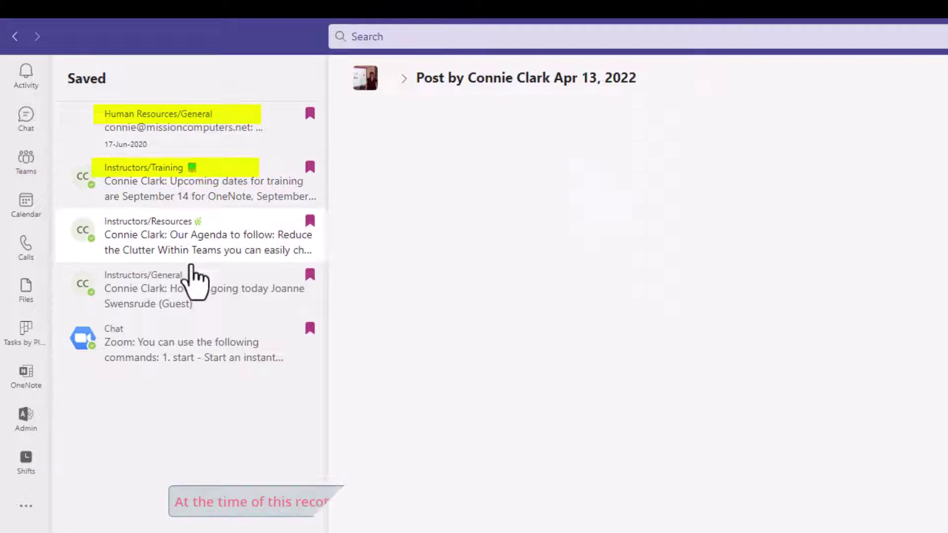
click(193, 289)
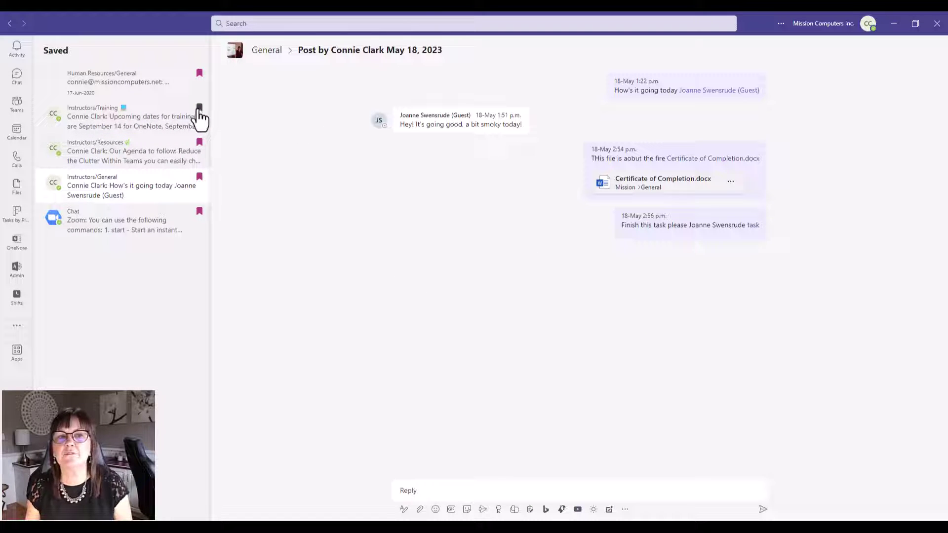
click(199, 108)
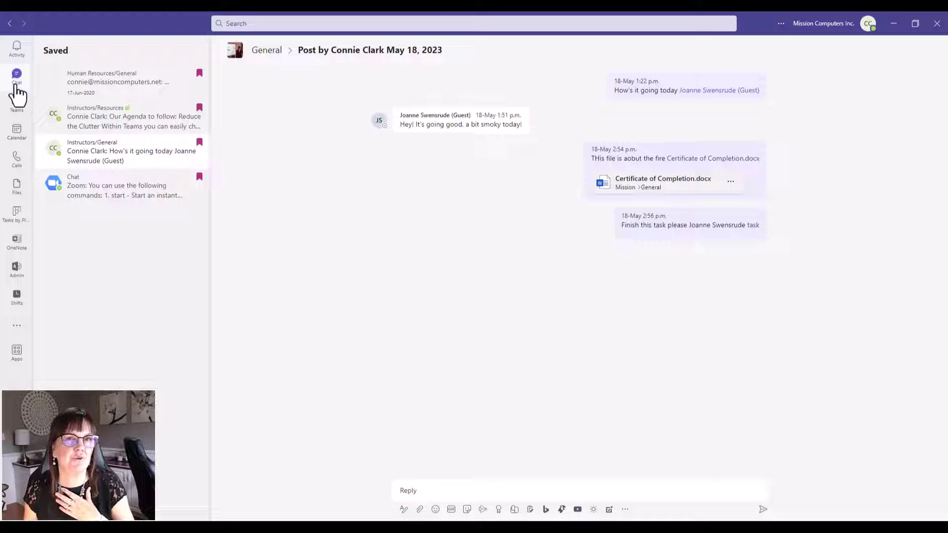
Step: Sort the Training channel's files by the Type of Doc column from A to Z
click(17, 102)
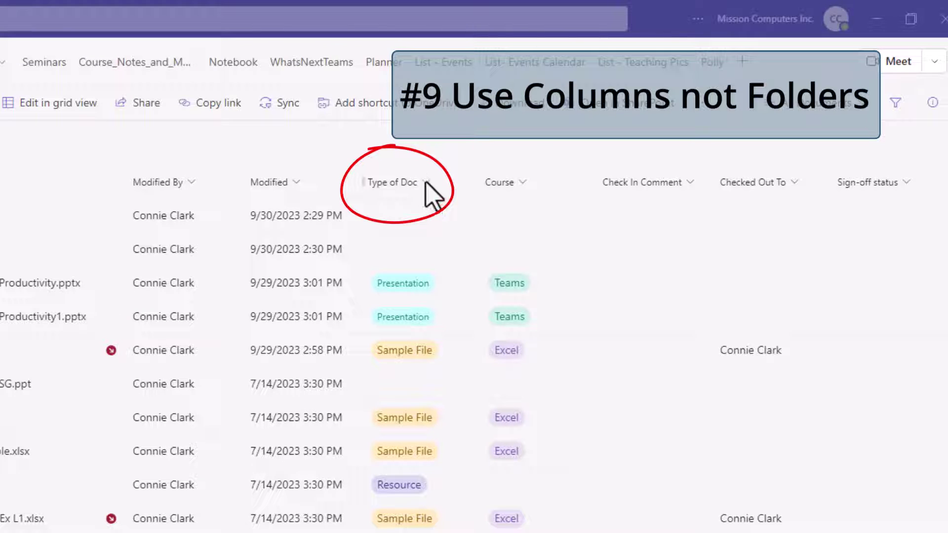
click(426, 183)
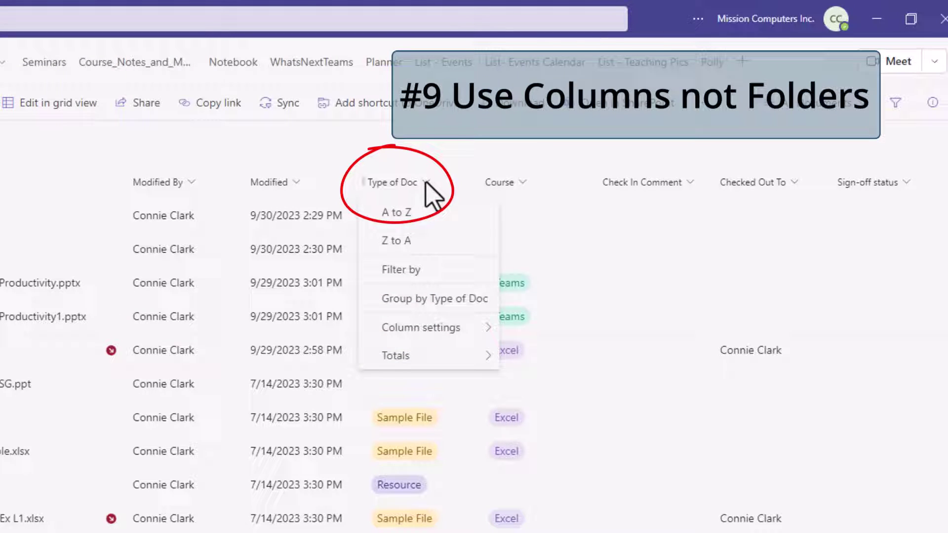
click(411, 214)
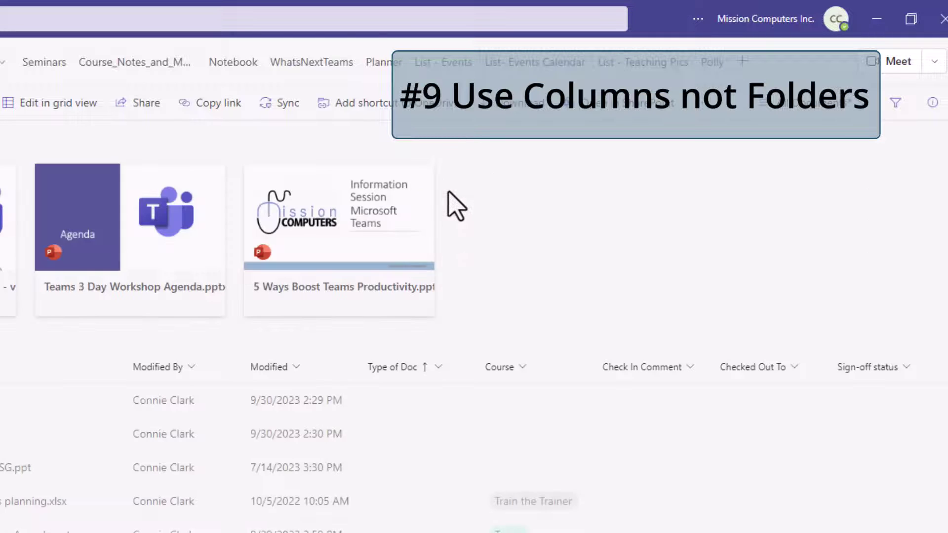
Step: Group the Training channel's files by the Type of Doc column and look through the resulting groups
scroll(201, 339, down, 5)
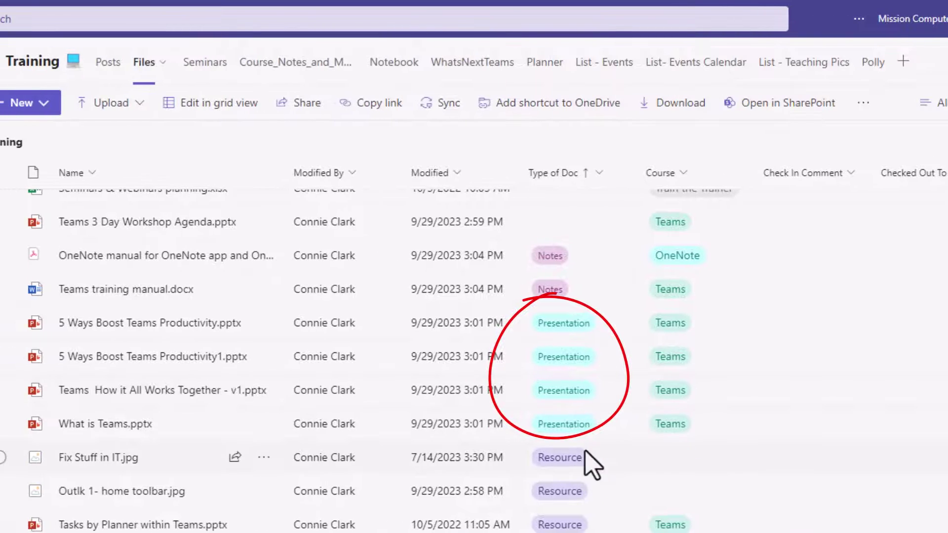
scroll(576, 529, down, 3)
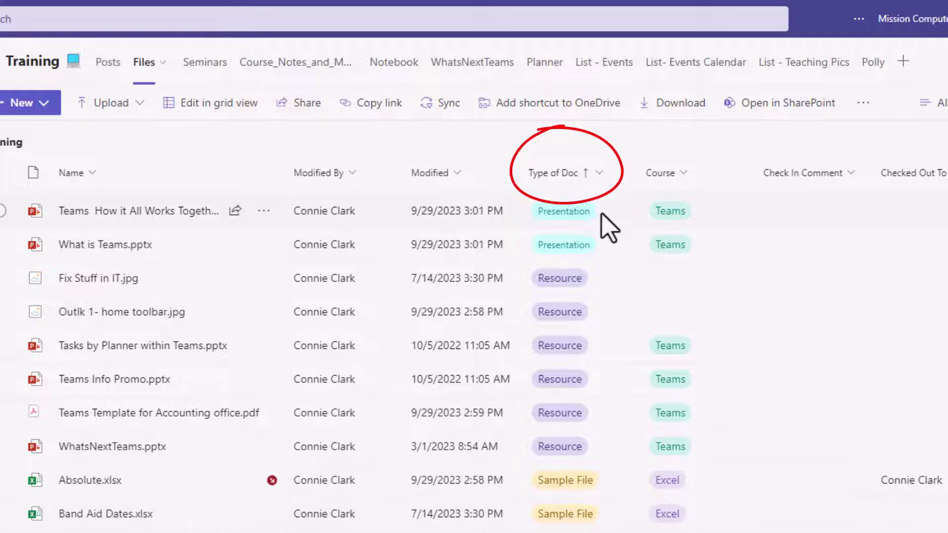
click(598, 172)
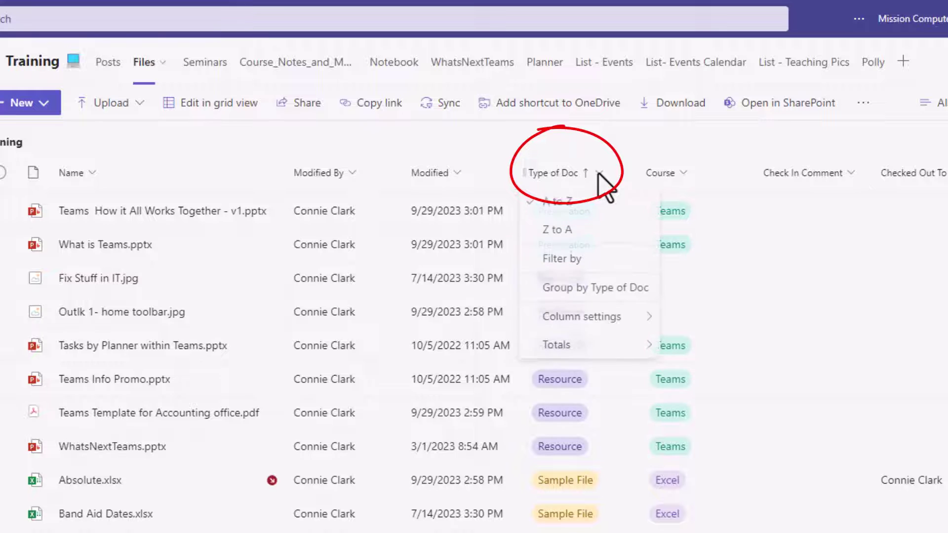
click(597, 294)
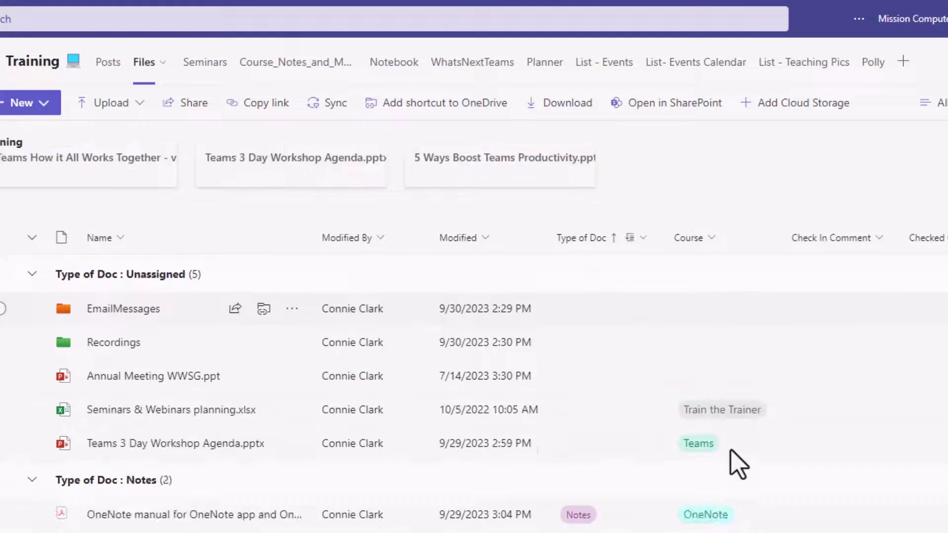
scroll(736, 452, down, 5)
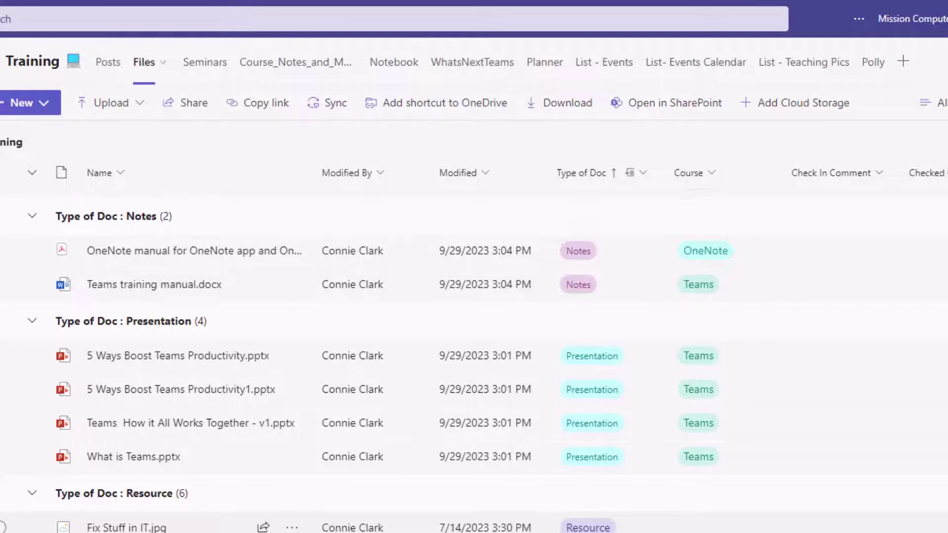
scroll(682, 523, down, 3)
scroll(474, 345, down, 3)
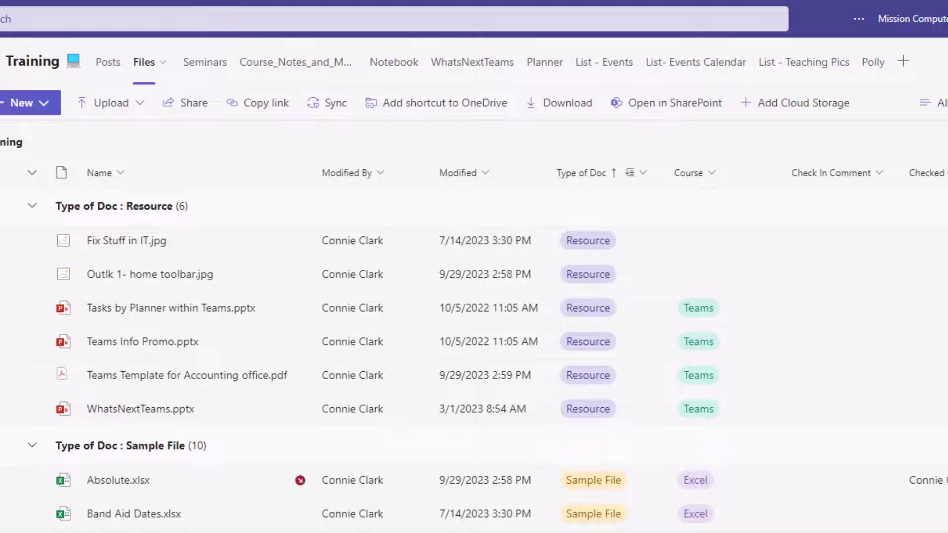
scroll(474, 346, up, 2)
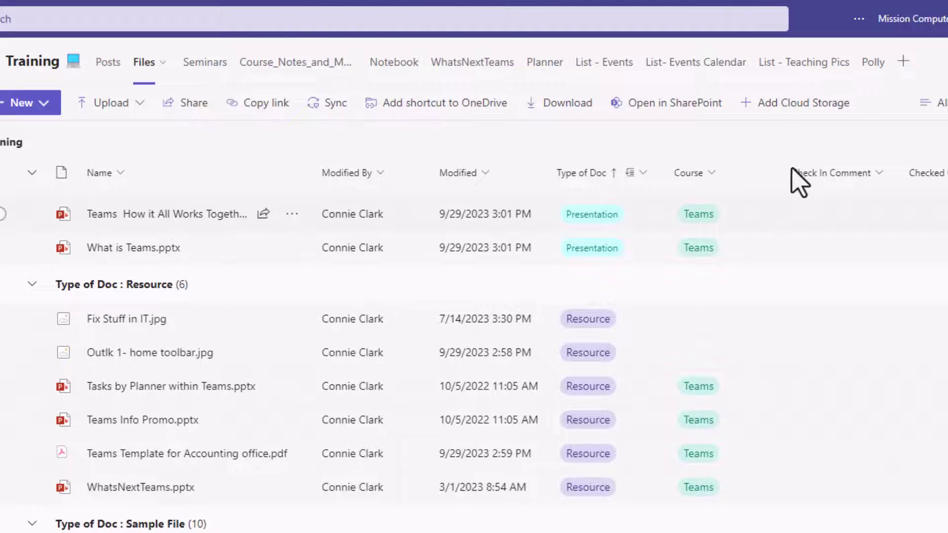
Step: Filter the grouped Training files by the Course column to include only Teams
click(712, 172)
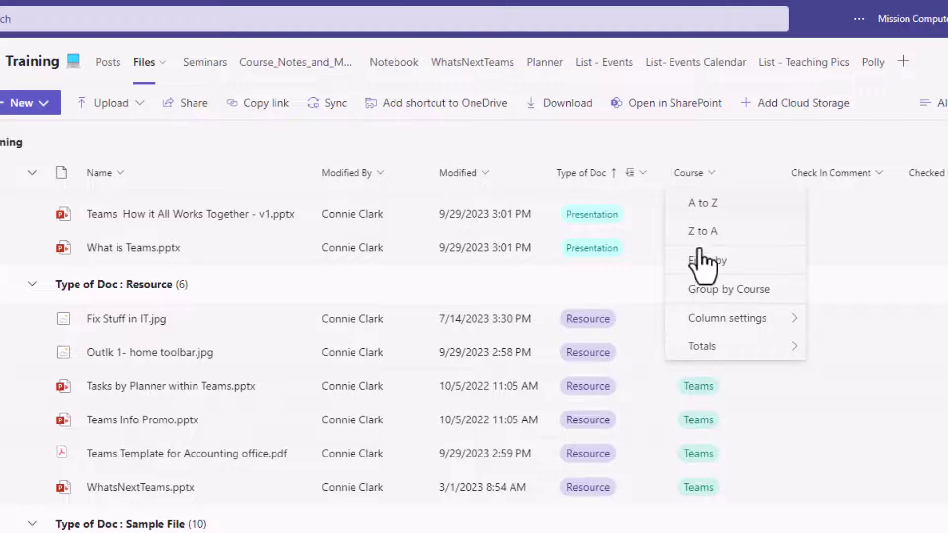
mouse_move(761, 316)
click(735, 263)
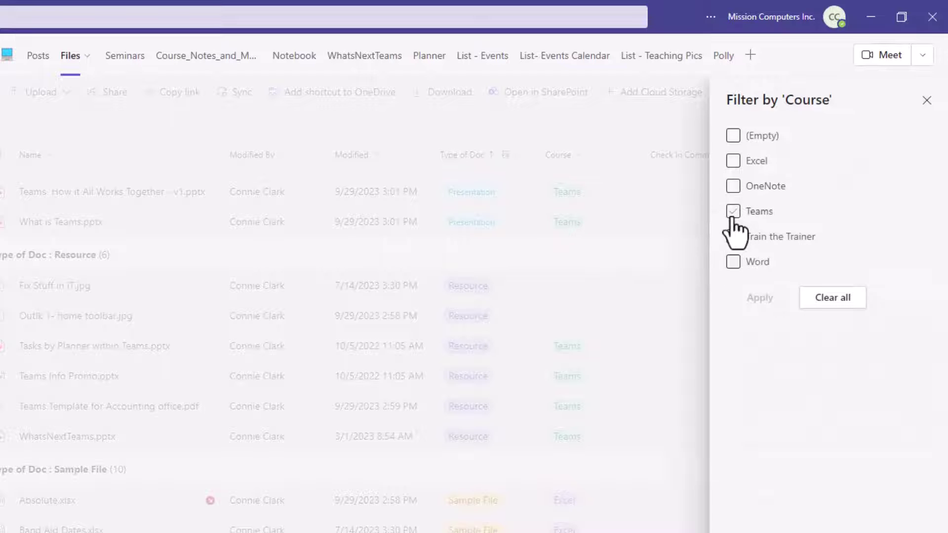
click(733, 213)
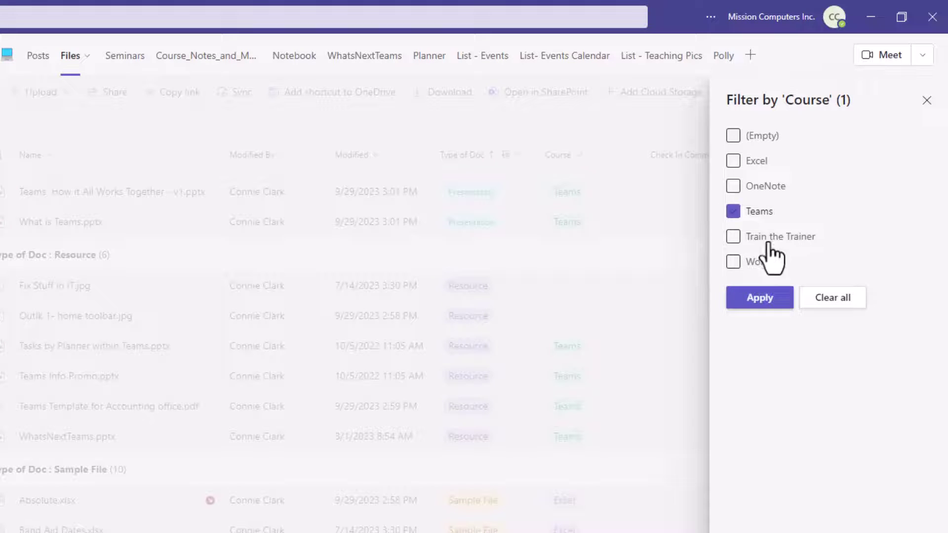
click(772, 305)
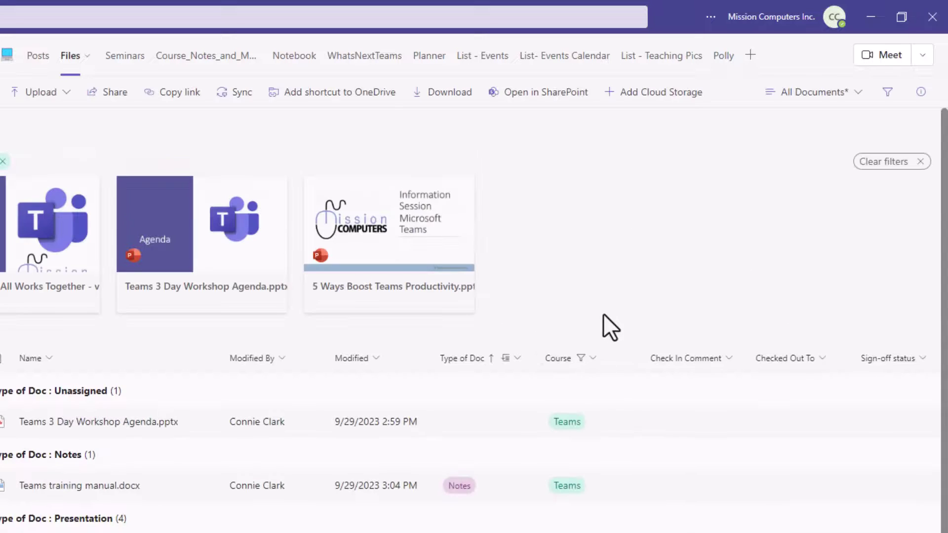
scroll(632, 410, down, 2)
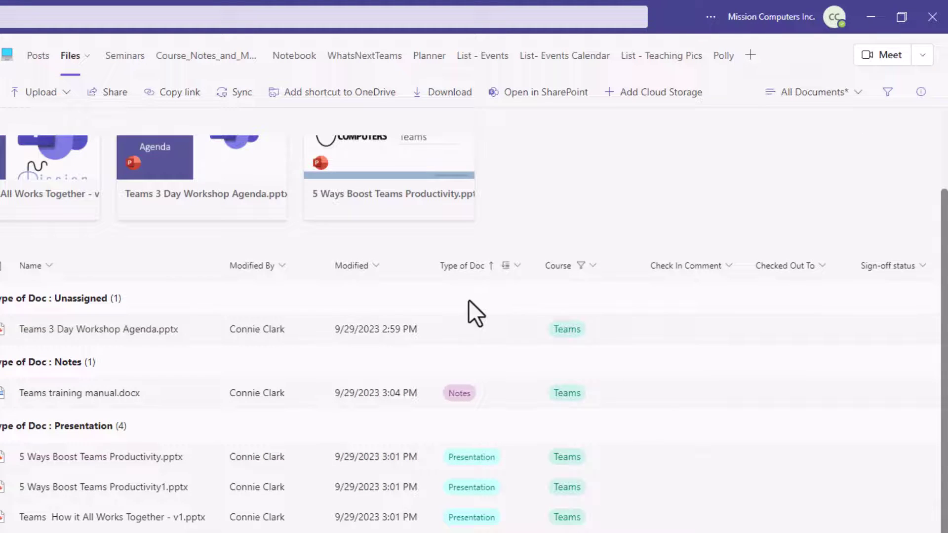